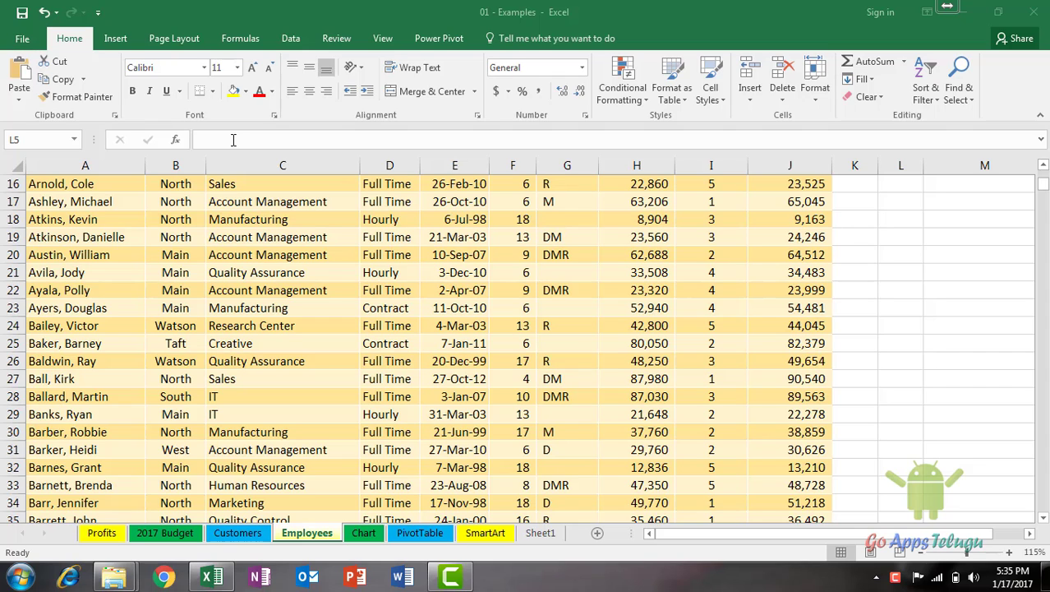
# - Select cell G20 holding DMR in the Benefits column
pyautogui.click(567, 256)
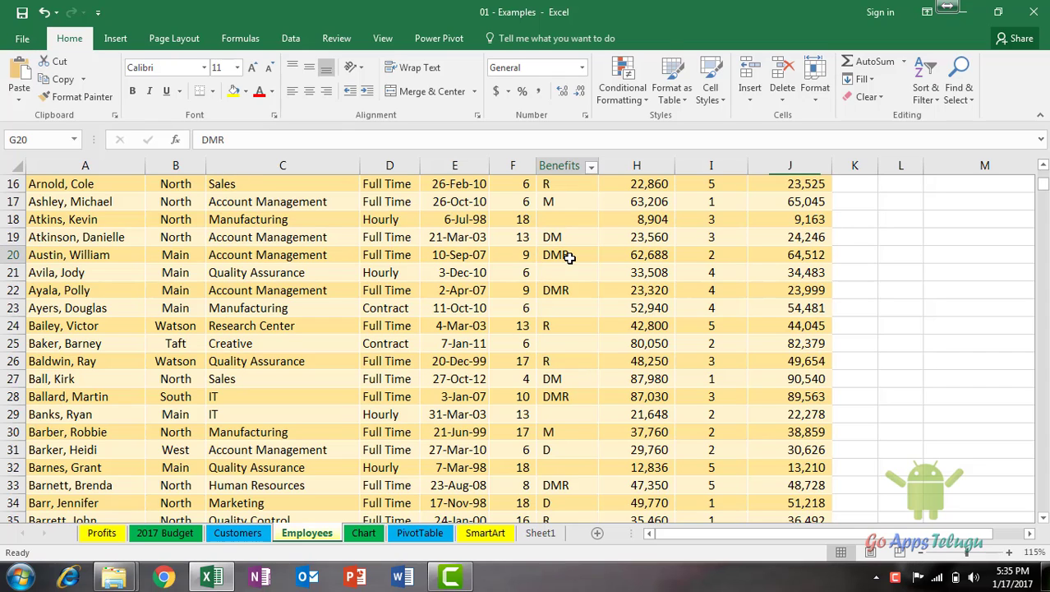
# - Toggle underline on and off for DMR, then reselect G20 after viewing the Data tab
pyautogui.click(167, 92)
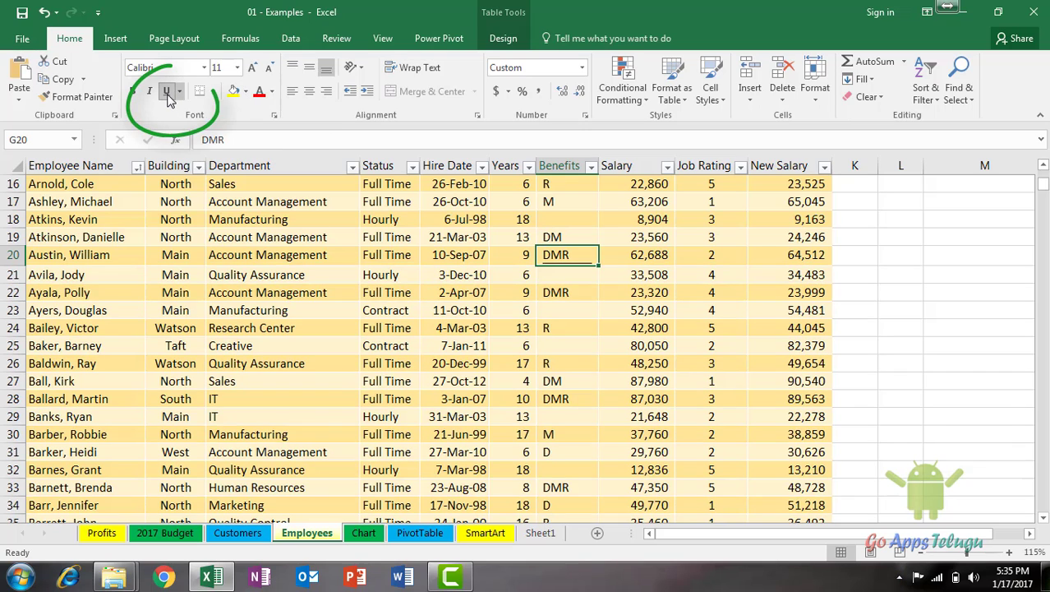
pyautogui.click(167, 92)
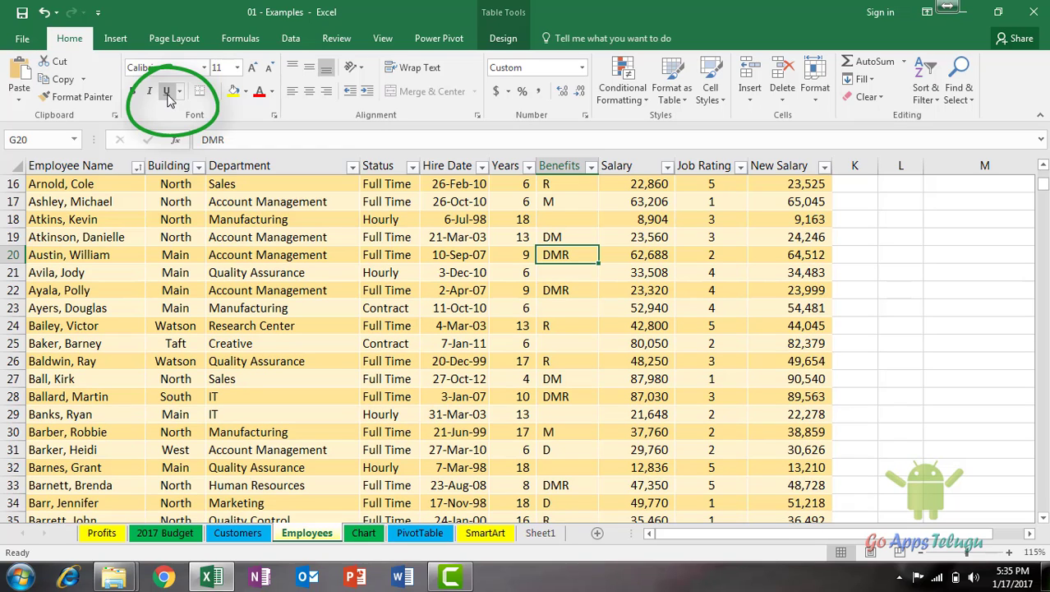
pyautogui.click(289, 38)
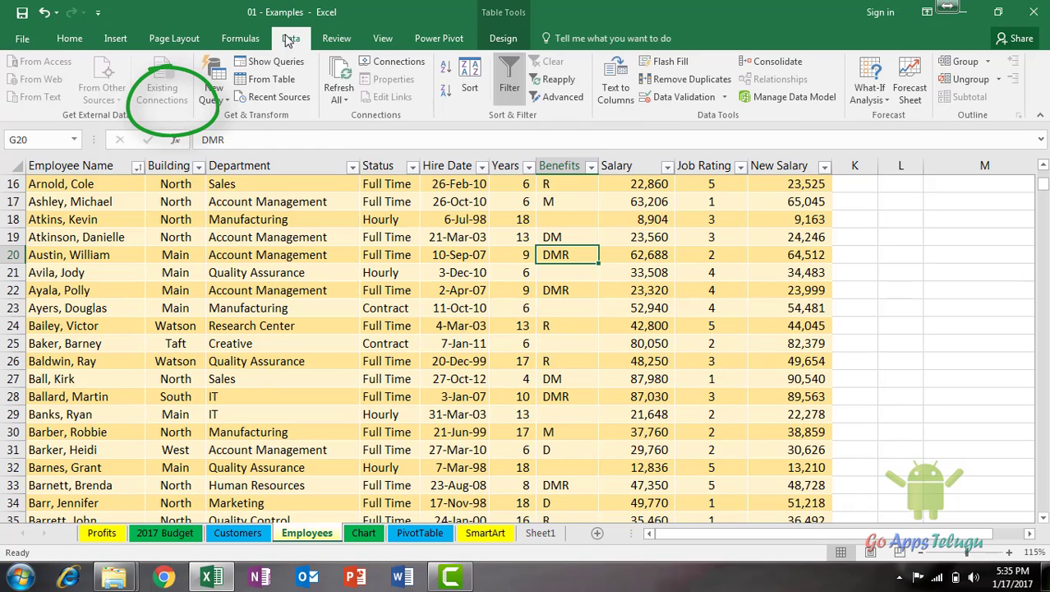
pyautogui.press('Down')
pyautogui.press('Down')
pyautogui.click(590, 255)
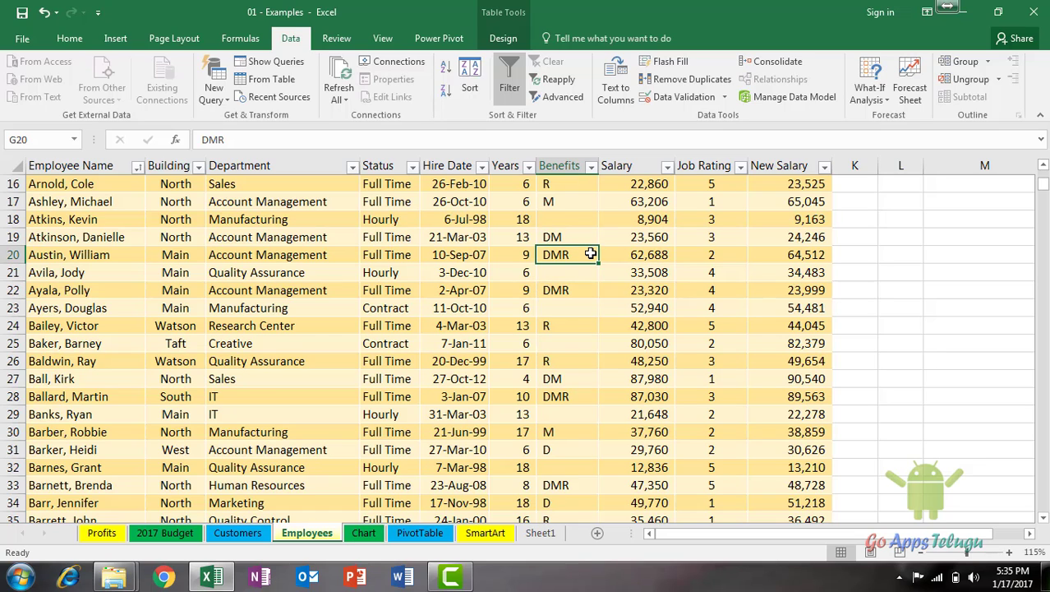
# - Underline DMR again on the Home tab, then remove the underline
pyautogui.click(69, 38)
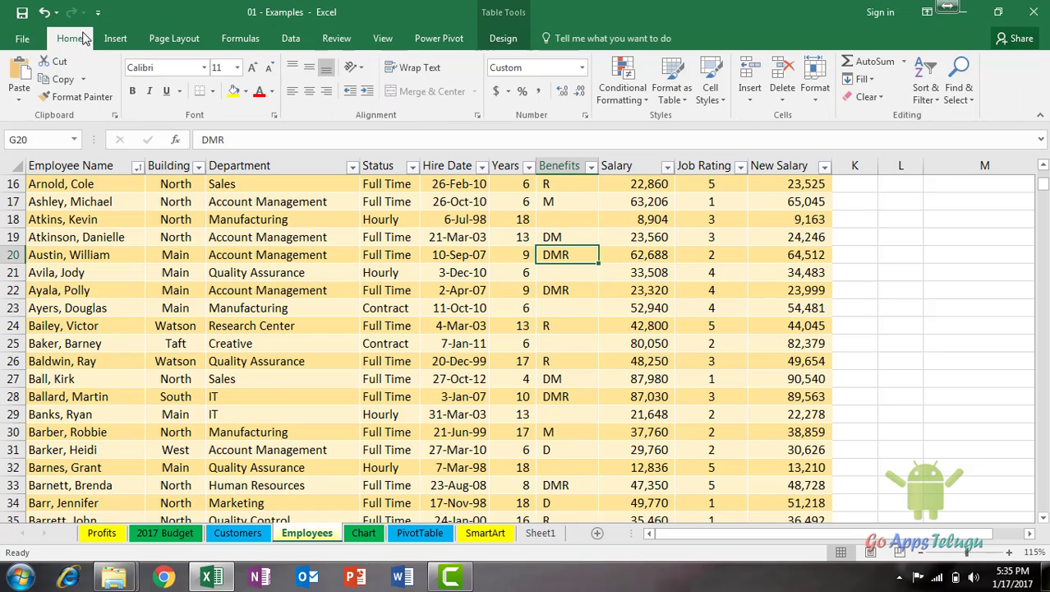
pyautogui.click(166, 90)
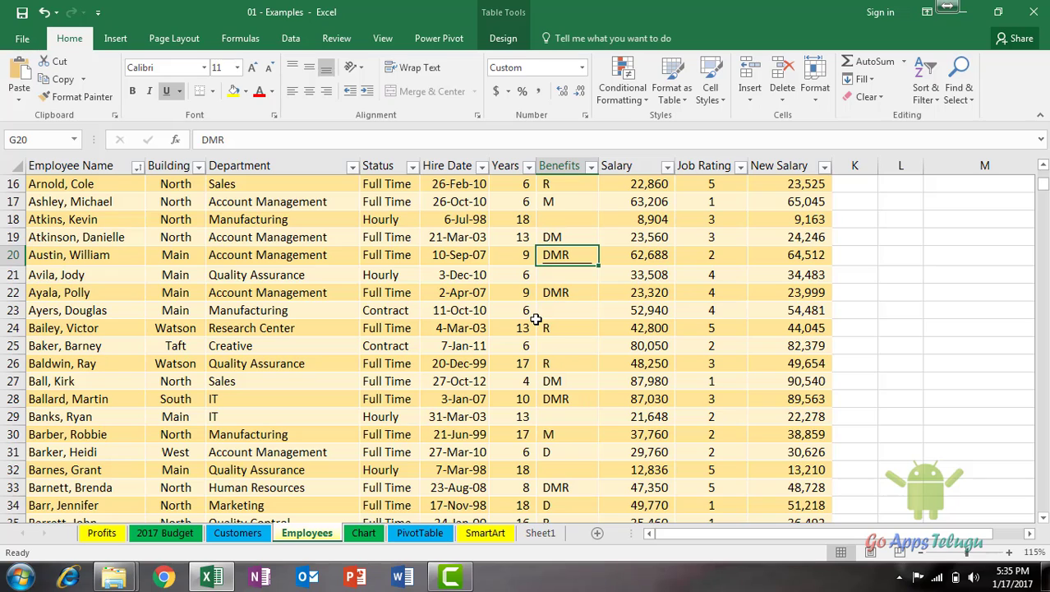
pyautogui.click(439, 39)
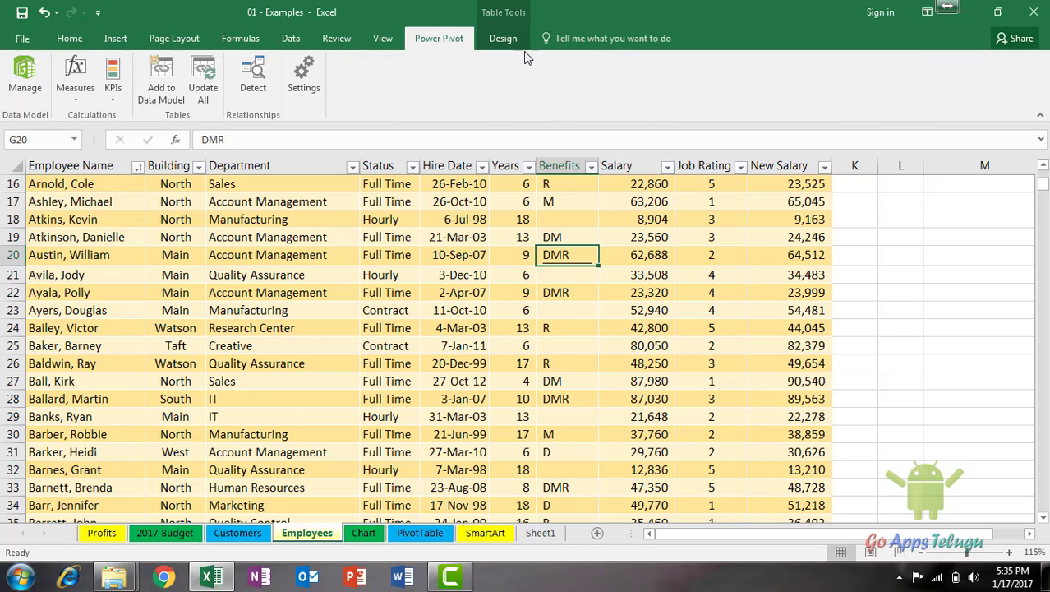
pyautogui.click(76, 39)
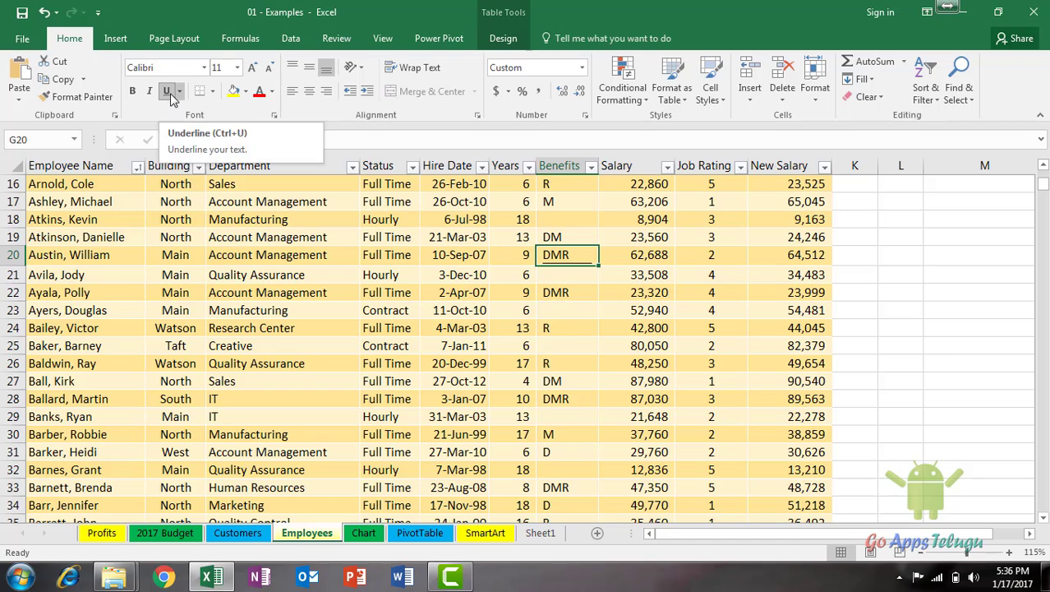
pyautogui.click(168, 92)
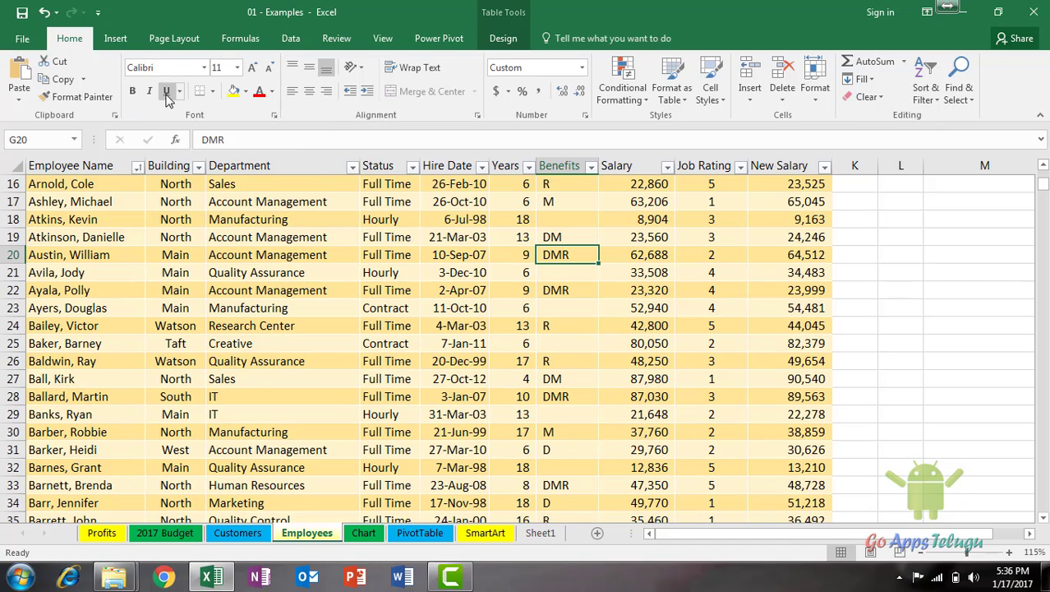
# - Add Underline to the Quick Access Toolbar, then browse Review, View, Power Pivot and Table Design
pyautogui.rightClick(167, 95)
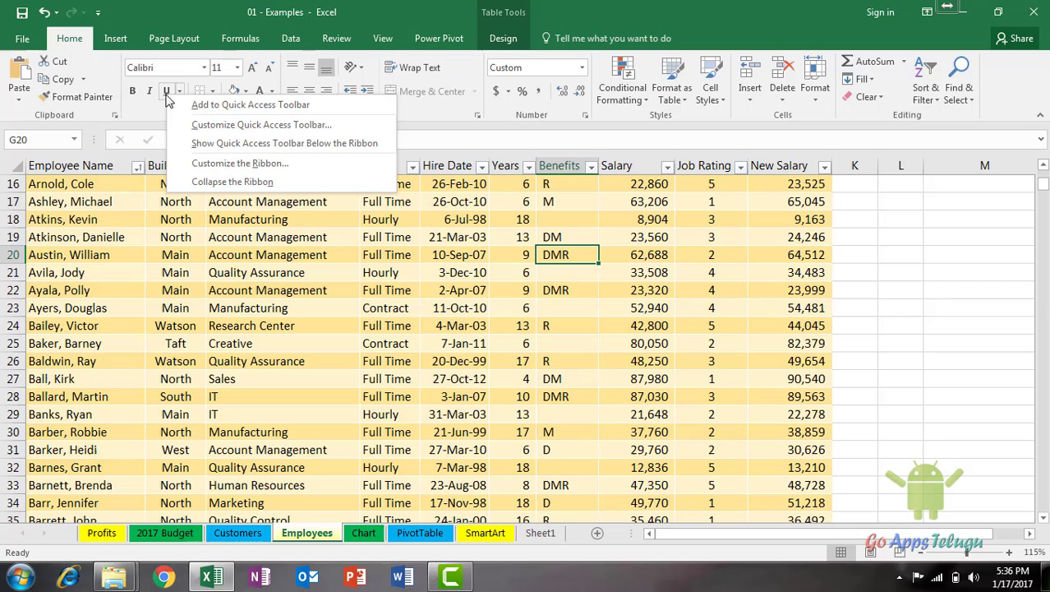
pyautogui.click(276, 108)
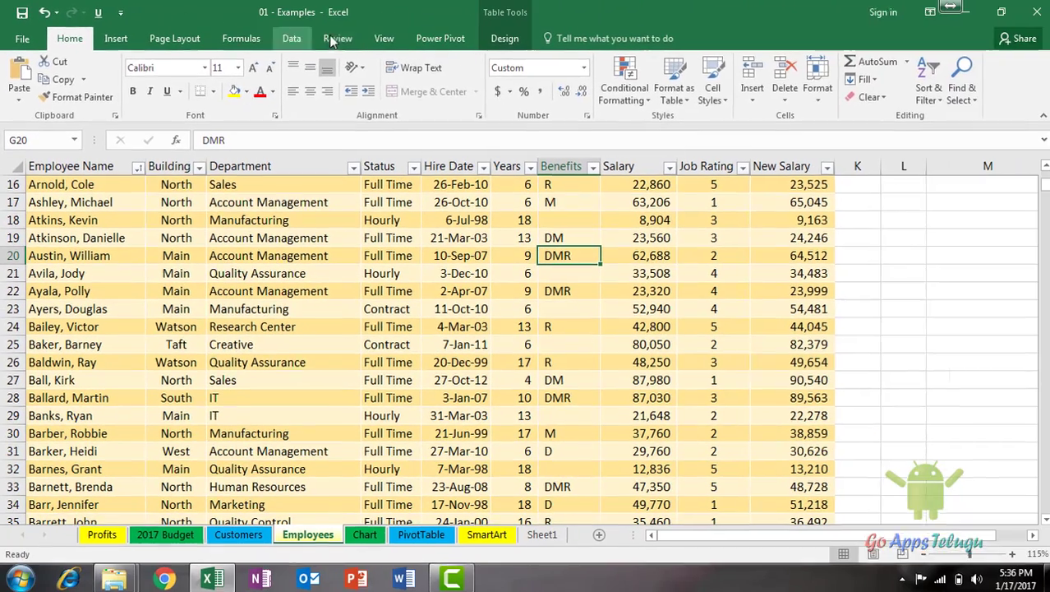
pyautogui.click(335, 38)
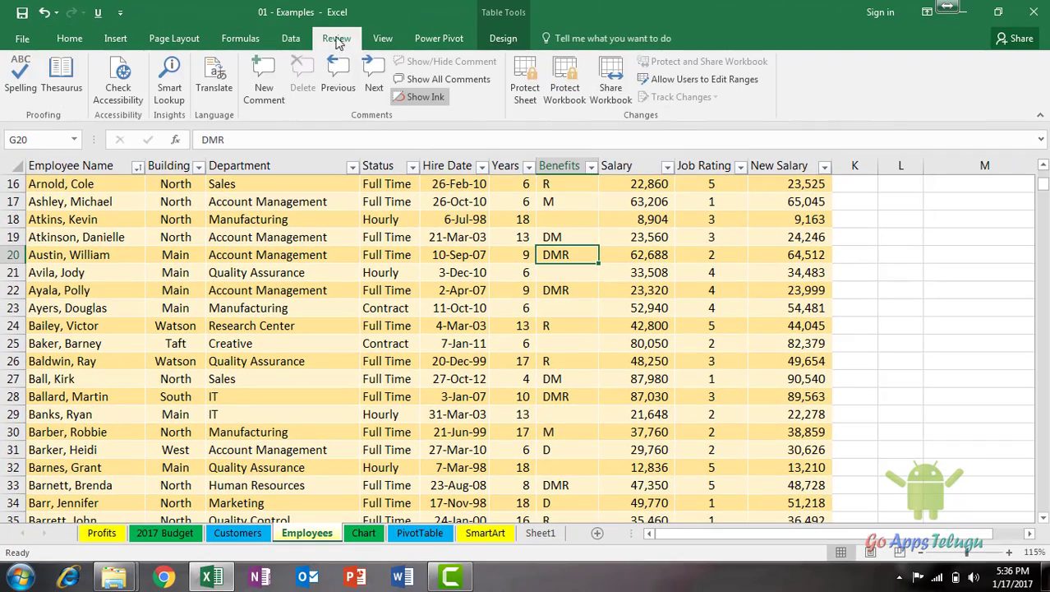
pyautogui.click(382, 38)
pyautogui.click(436, 38)
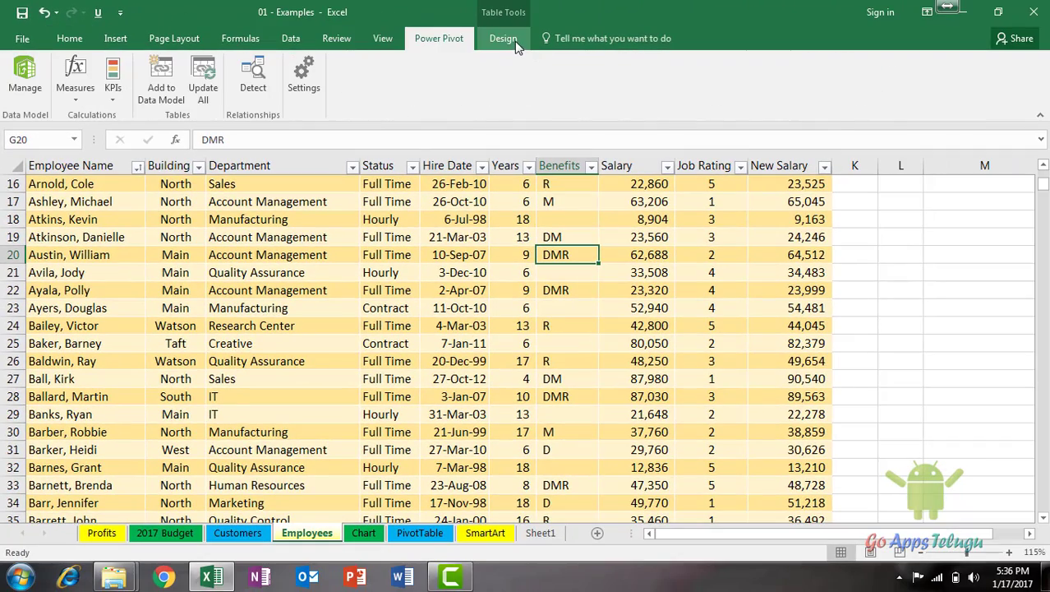
pyautogui.click(515, 43)
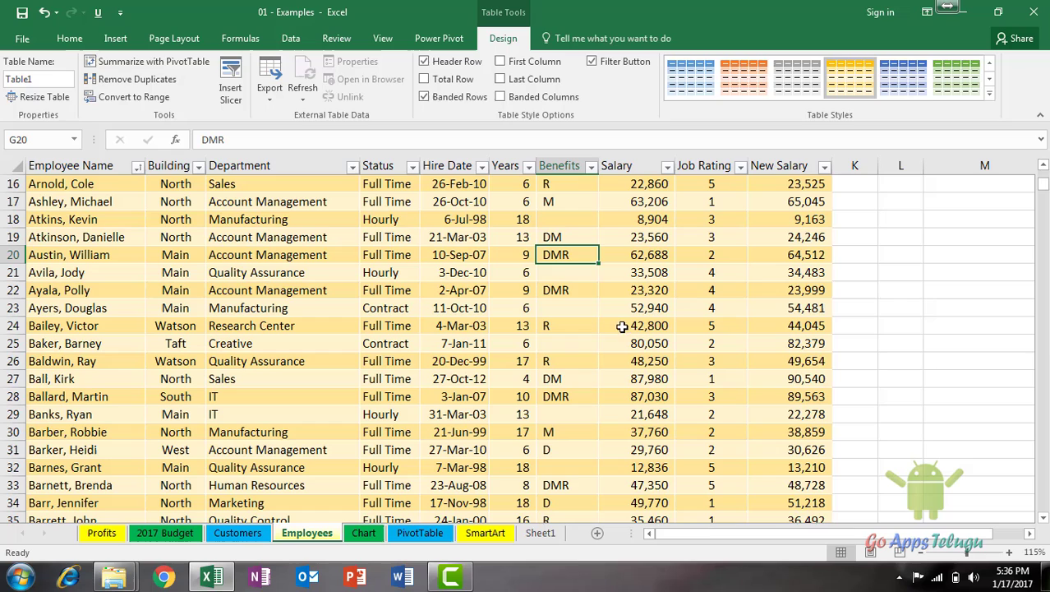
# - Use the toolbar's Underline button to underline DMR and then remove it
pyautogui.click(97, 15)
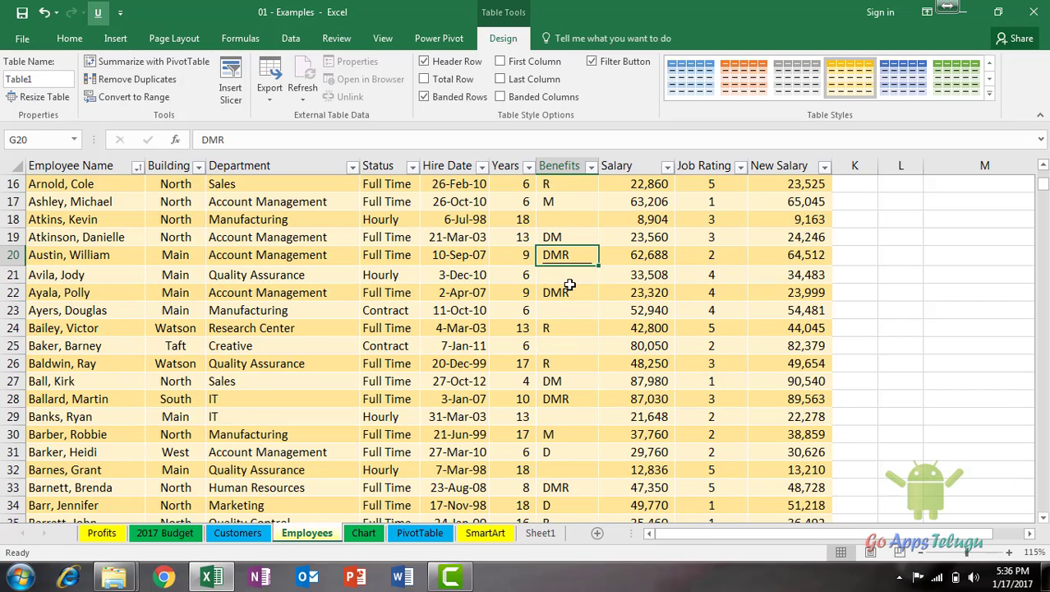
pyautogui.click(97, 12)
pyautogui.click(71, 39)
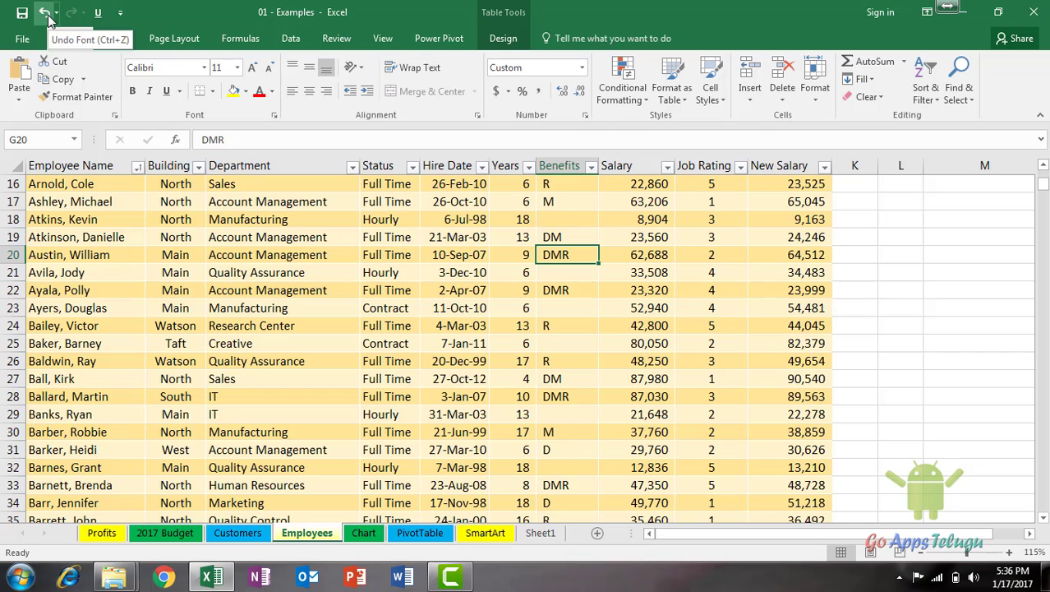
pyautogui.click(47, 18)
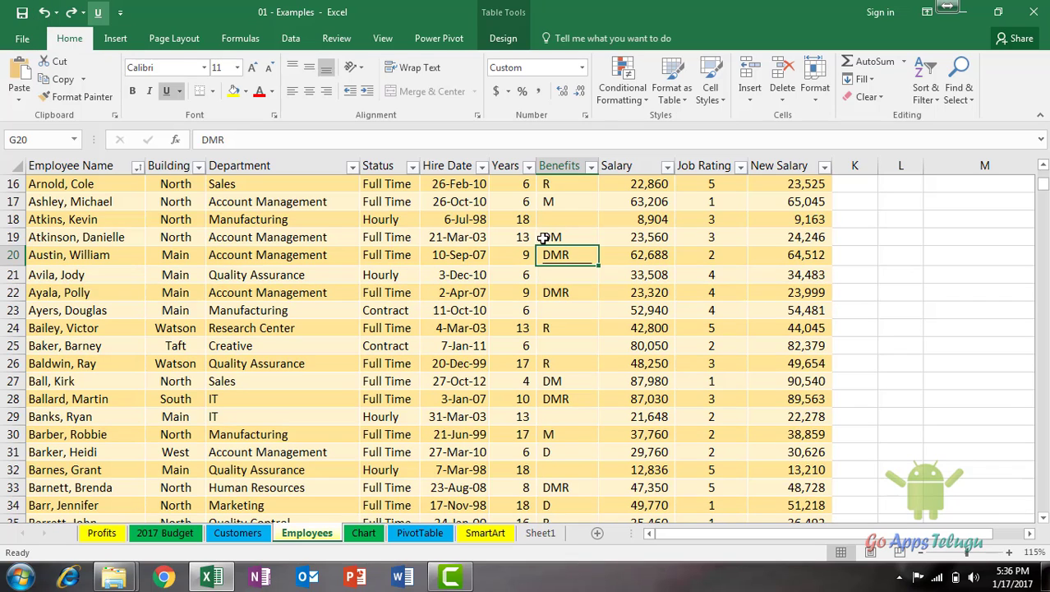
pyautogui.click(73, 15)
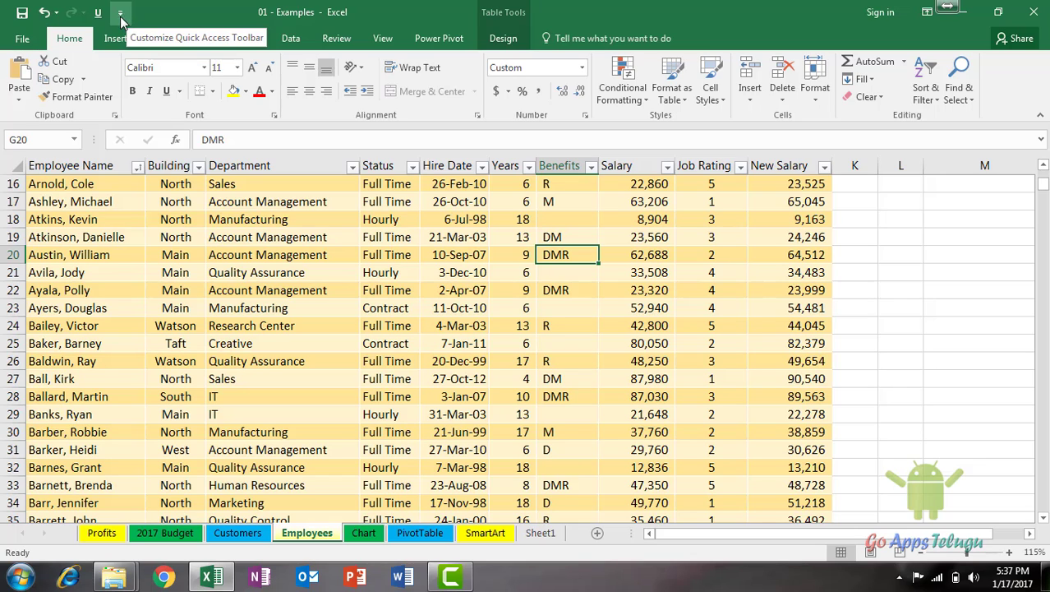
# - Check New and Quick Print in the Quick Access Toolbar's customize list
pyautogui.click(121, 24)
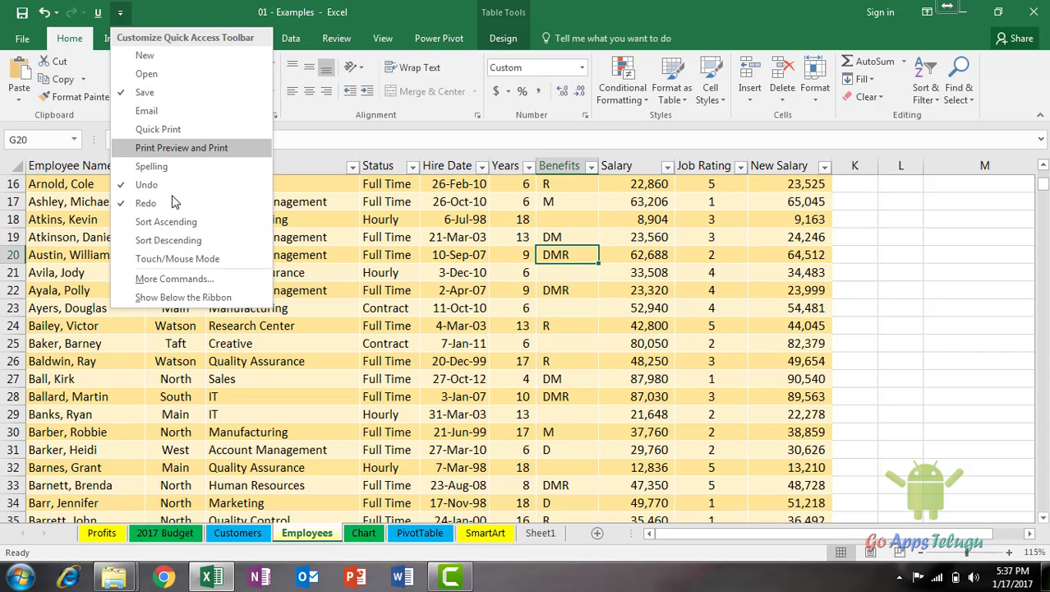
pyautogui.click(146, 60)
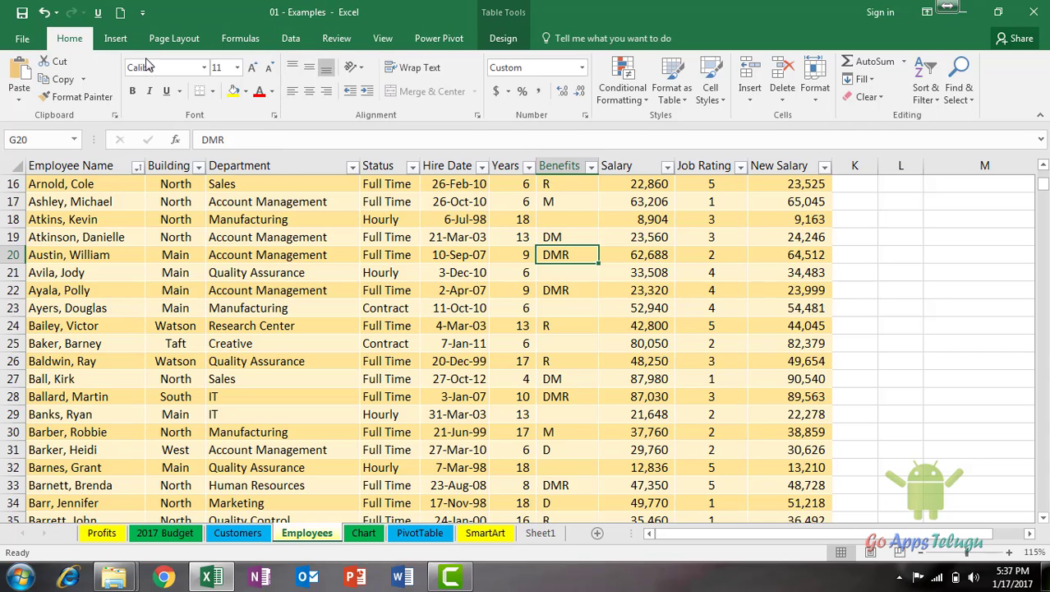
pyautogui.click(143, 14)
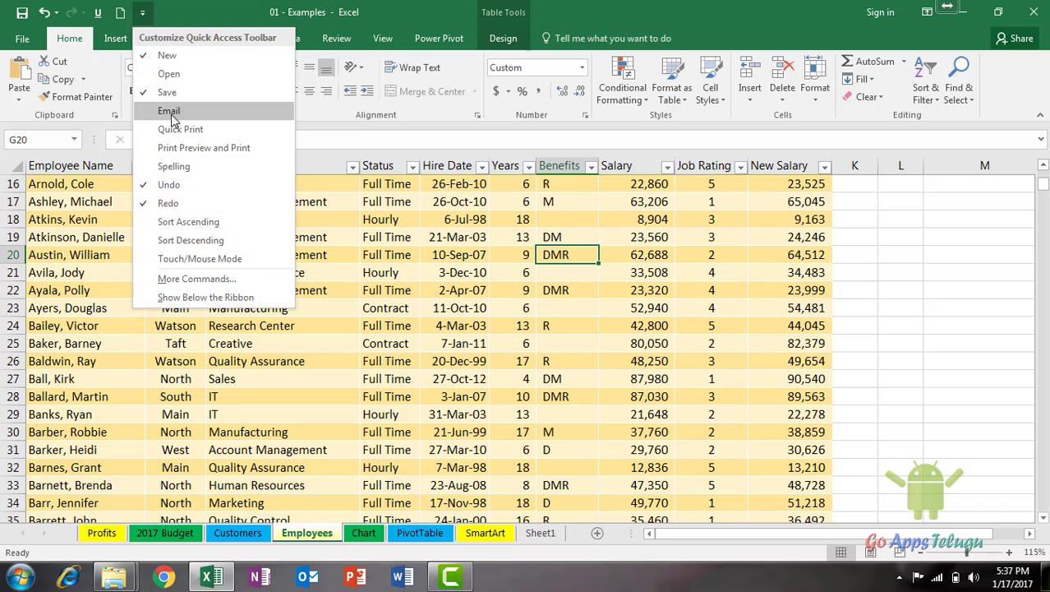
pyautogui.click(172, 125)
pyautogui.click(165, 13)
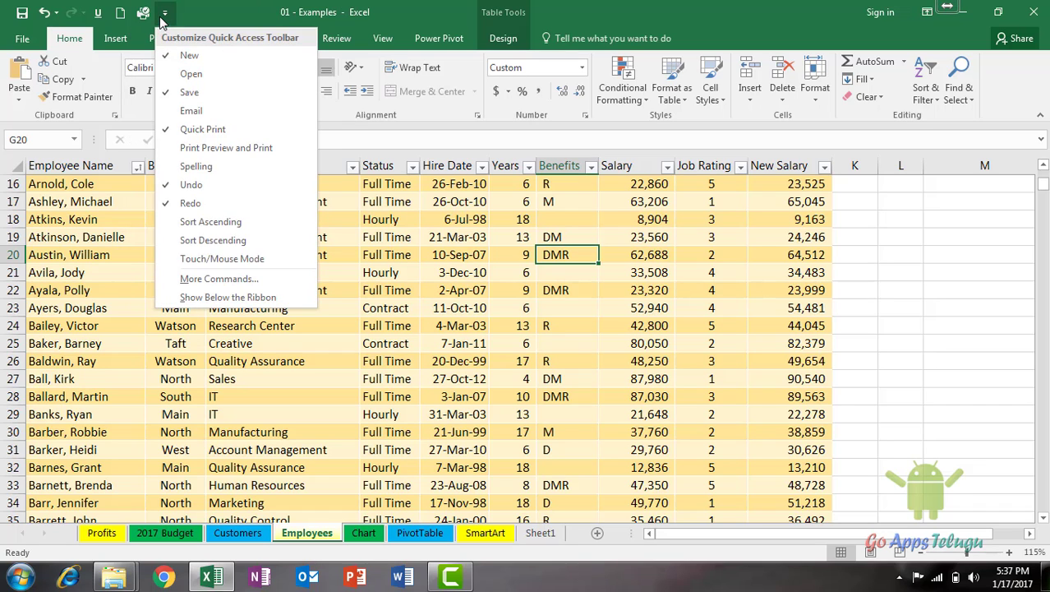
pyautogui.click(162, 15)
# - Remove the Quick Print, New and Underline shortcuts from the toolbar one by one
pyautogui.rightClick(145, 16)
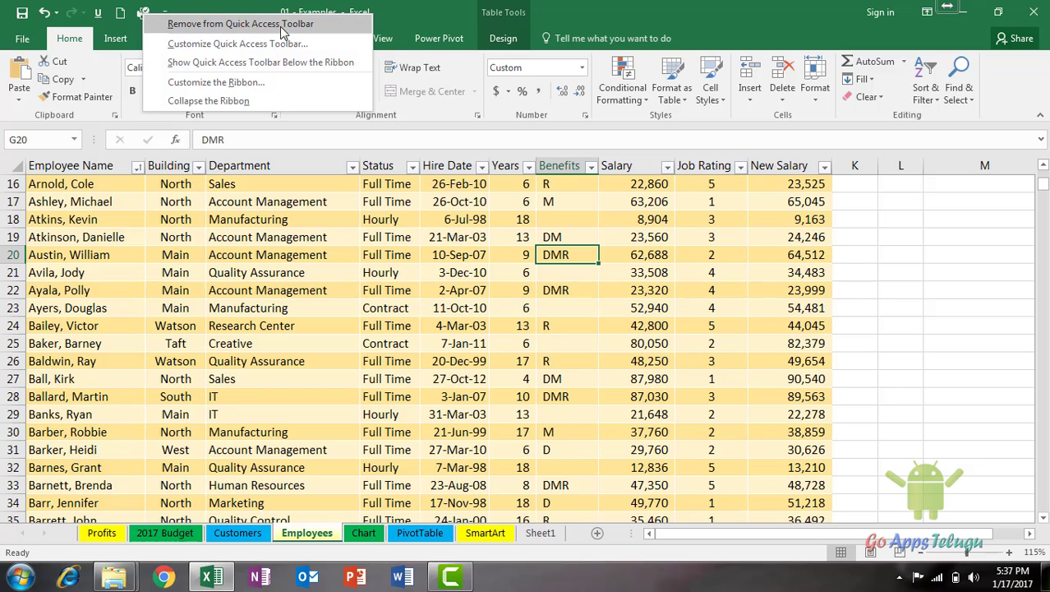
pyautogui.click(314, 24)
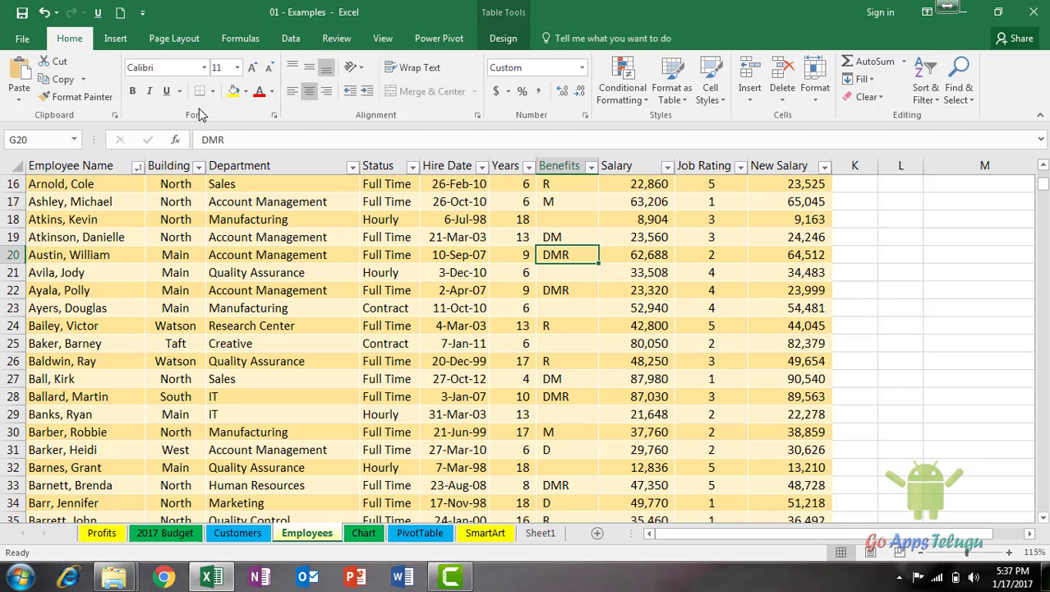
pyautogui.rightClick(120, 14)
pyautogui.click(148, 27)
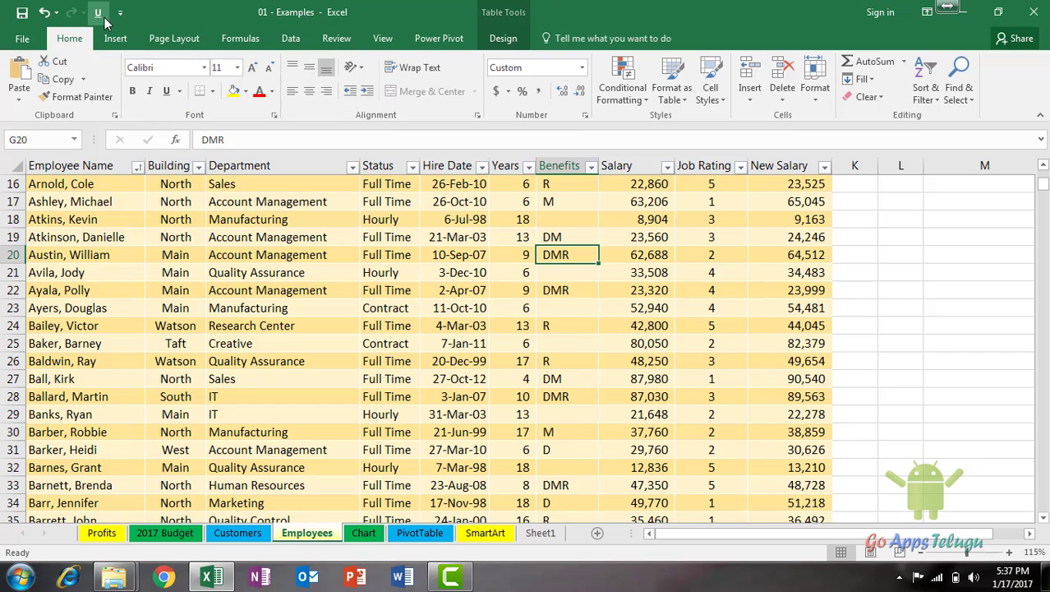
pyautogui.rightClick(99, 14)
pyautogui.click(126, 29)
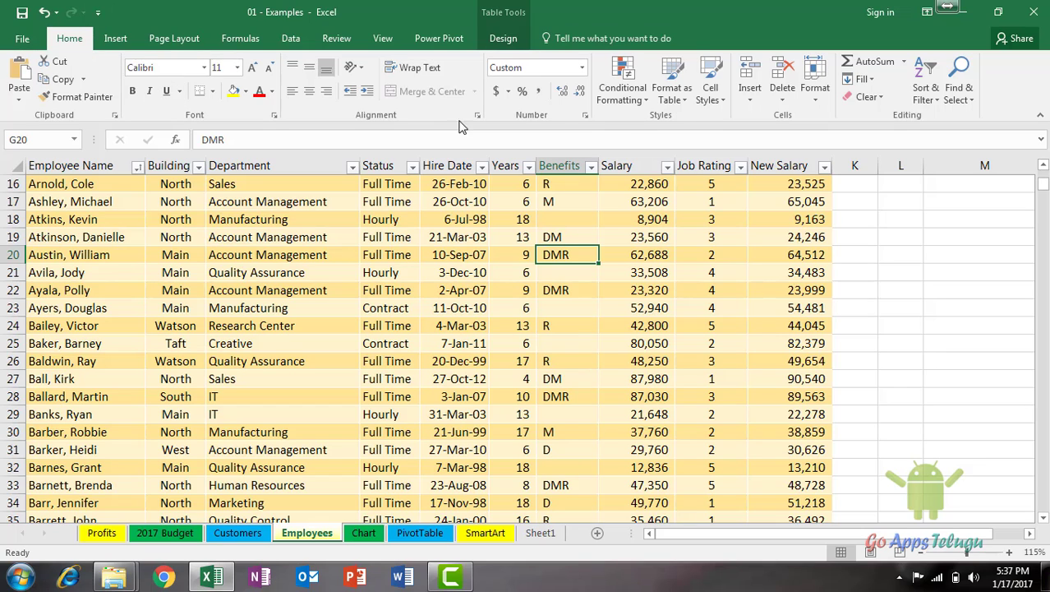
pyautogui.rightClick(497, 92)
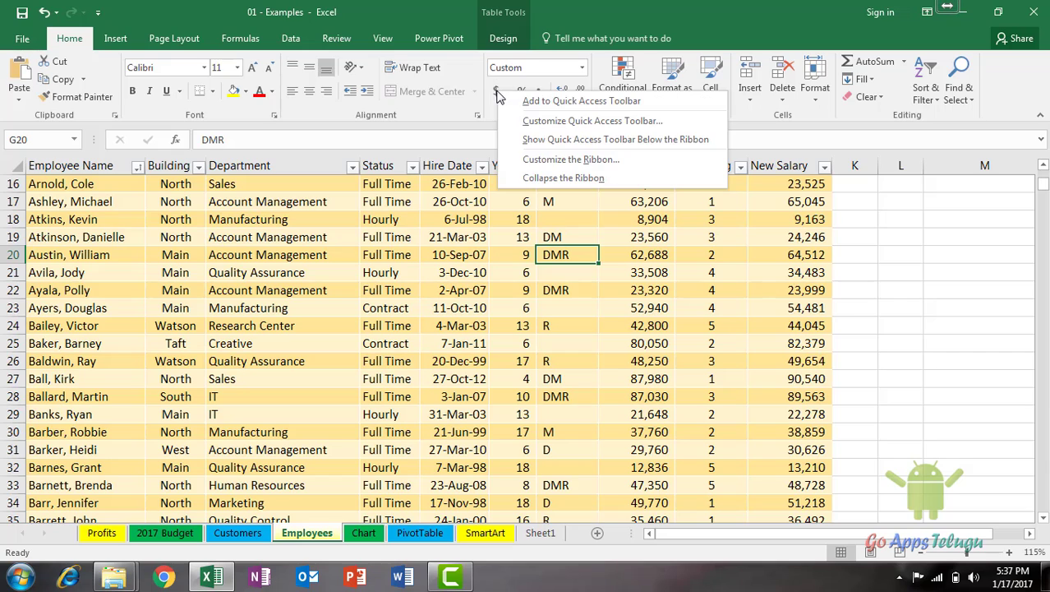
pyautogui.click(581, 100)
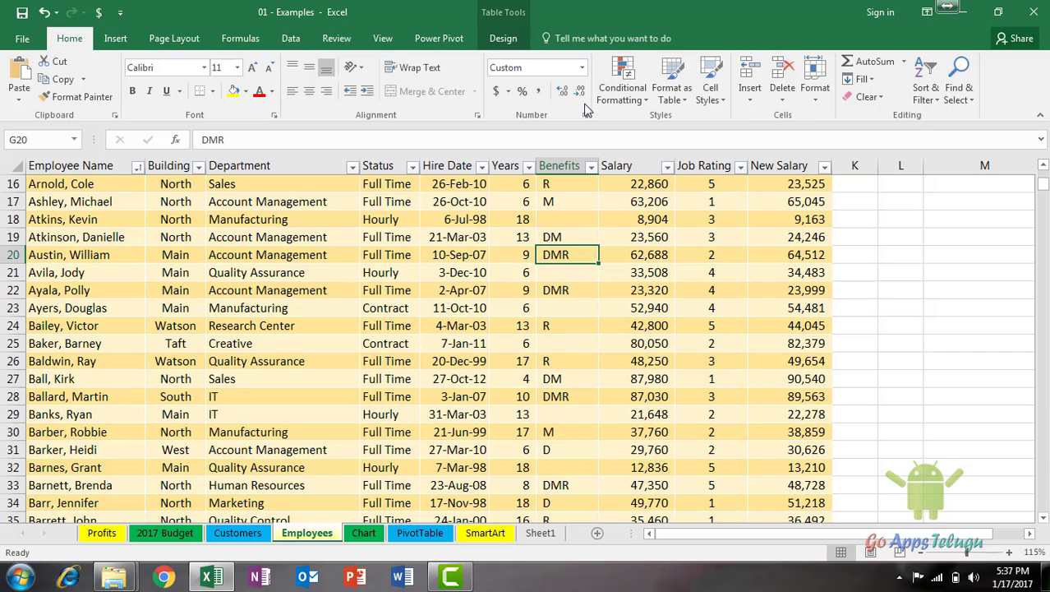
pyautogui.rightClick(98, 15)
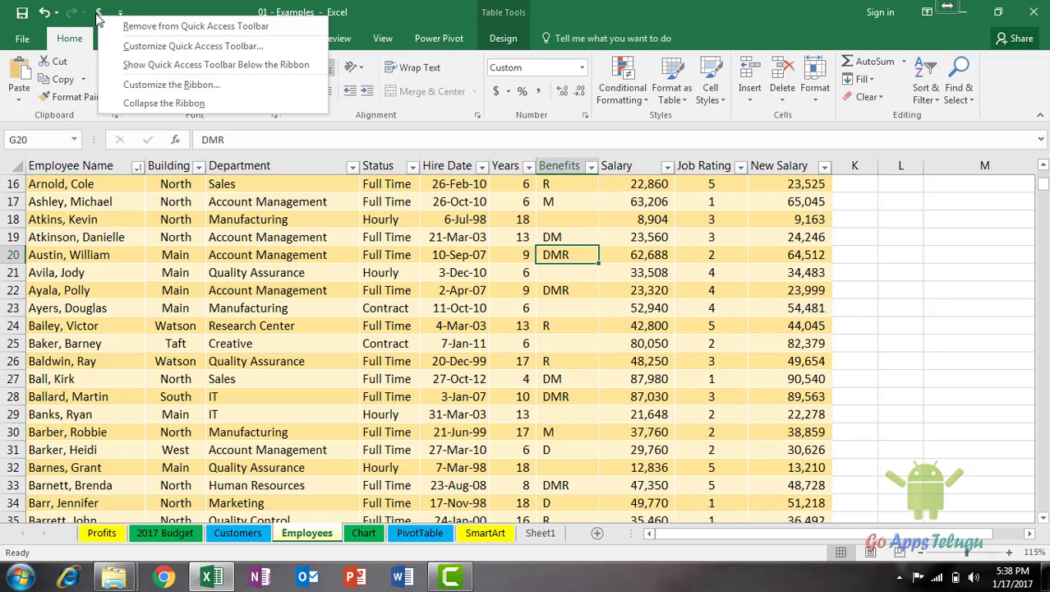
pyautogui.rightClick(95, 13)
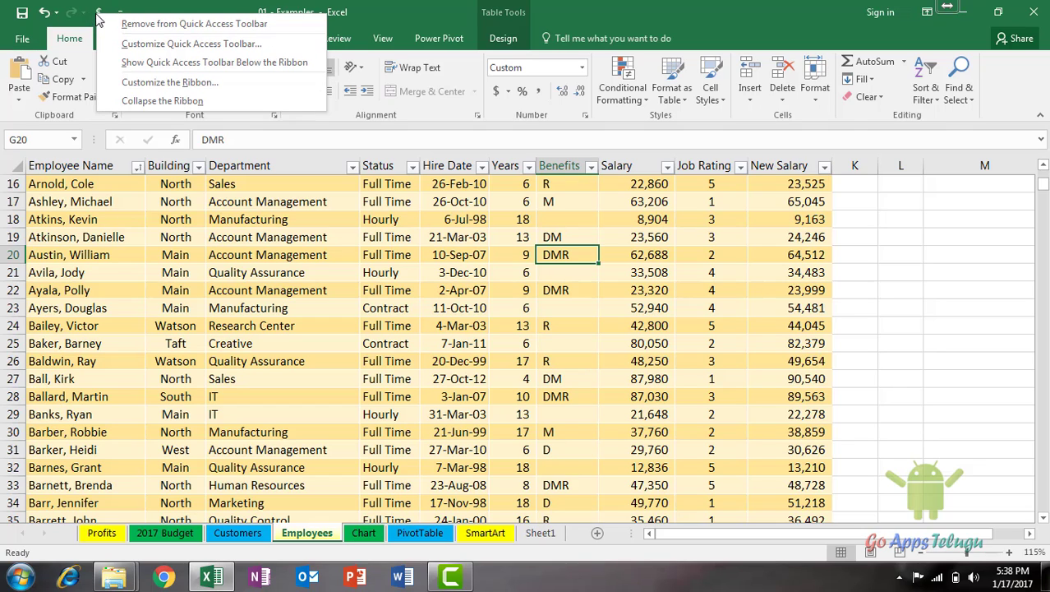
pyautogui.click(219, 24)
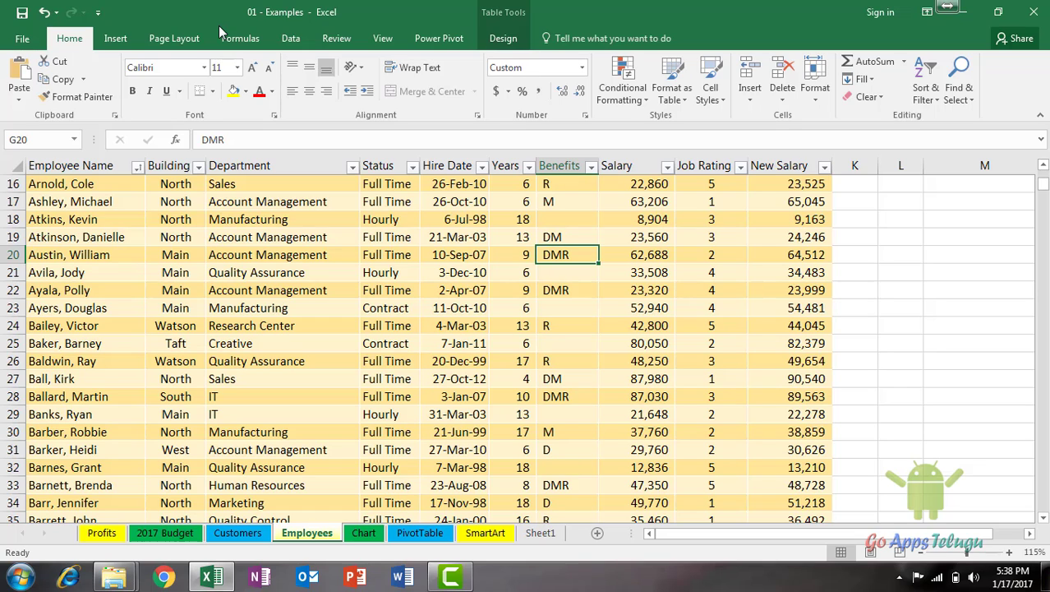
# - Add Fill Color to the Quick Access Toolbar through More Commands
pyautogui.click(98, 13)
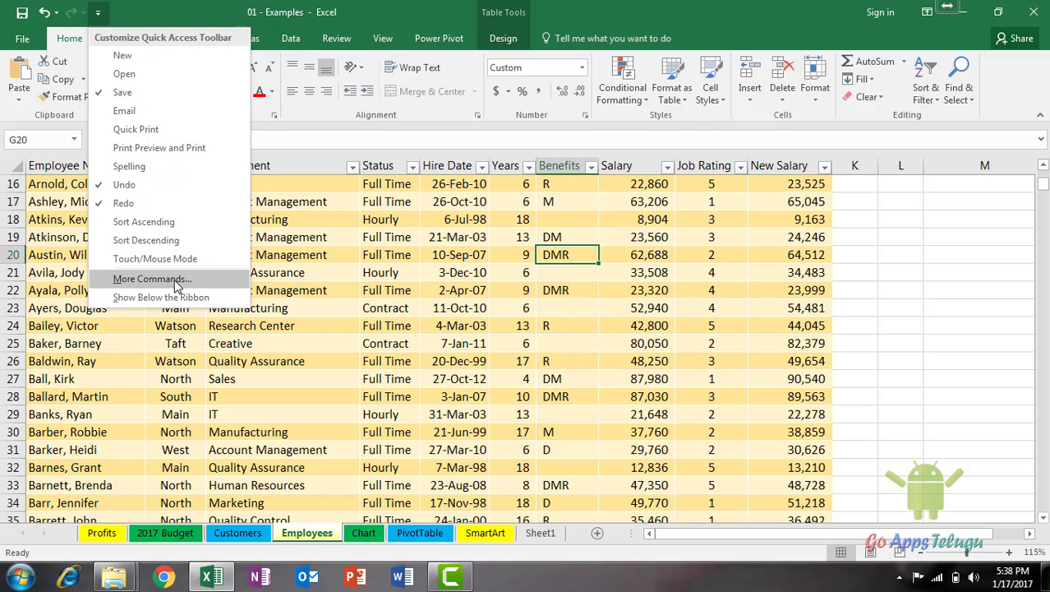
pyautogui.click(180, 280)
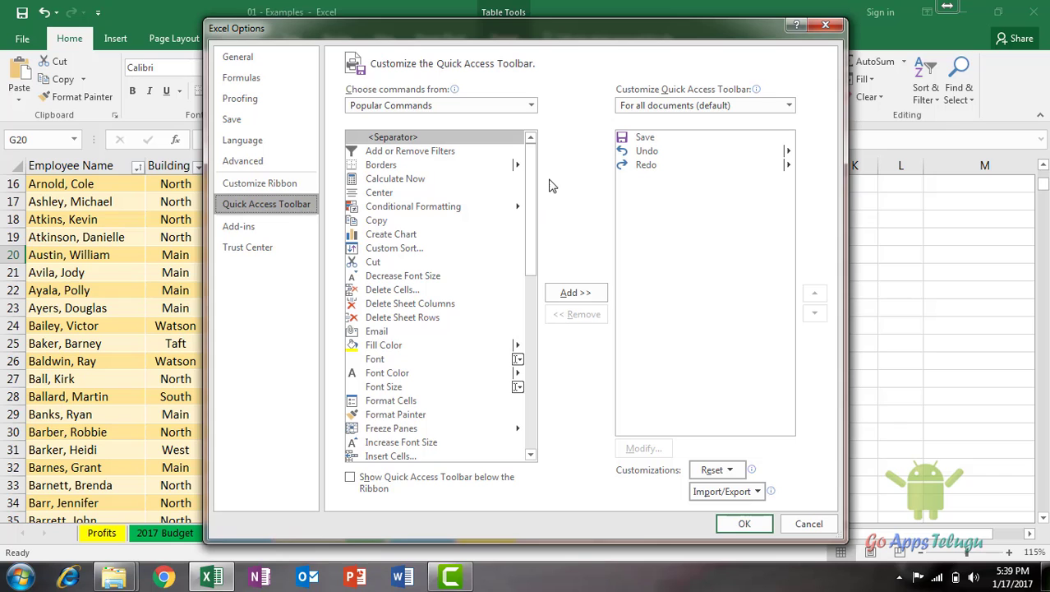
pyautogui.moveTo(530, 159)
pyautogui.mouseDown()
pyautogui.moveTo(533, 195)
pyautogui.moveTo(532, 165)
pyautogui.mouseUp()
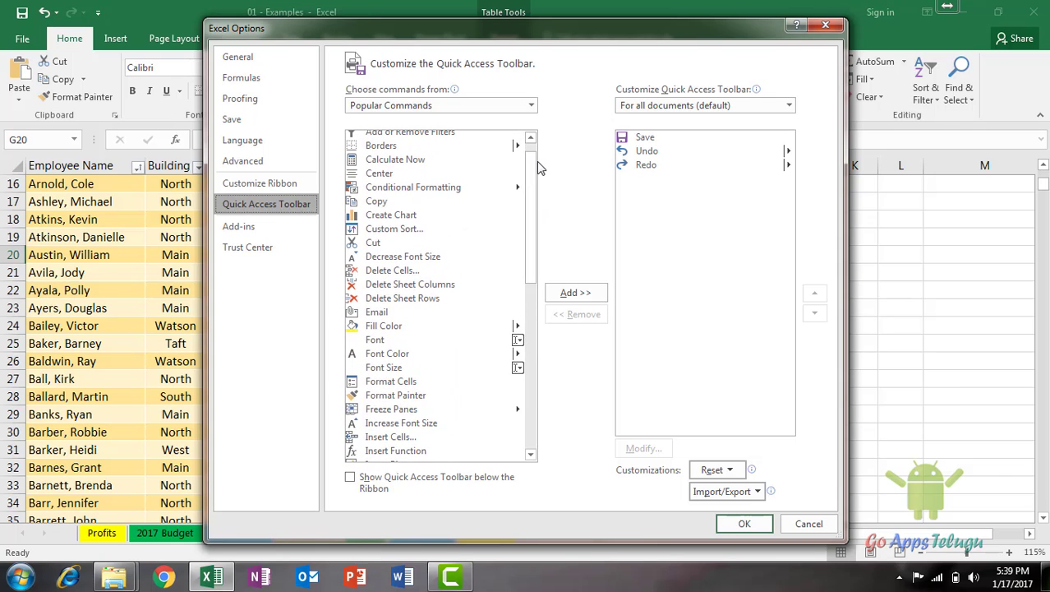
pyautogui.click(391, 327)
pyautogui.click(578, 298)
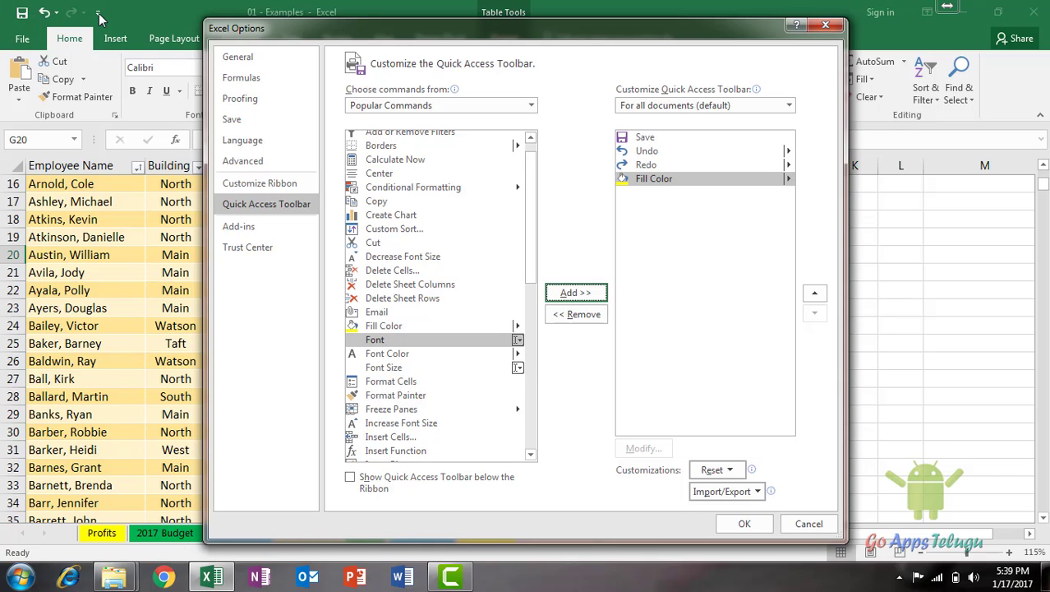
# - Move Save to third place after Undo and Redo, and apply with OK
pyautogui.click(655, 140)
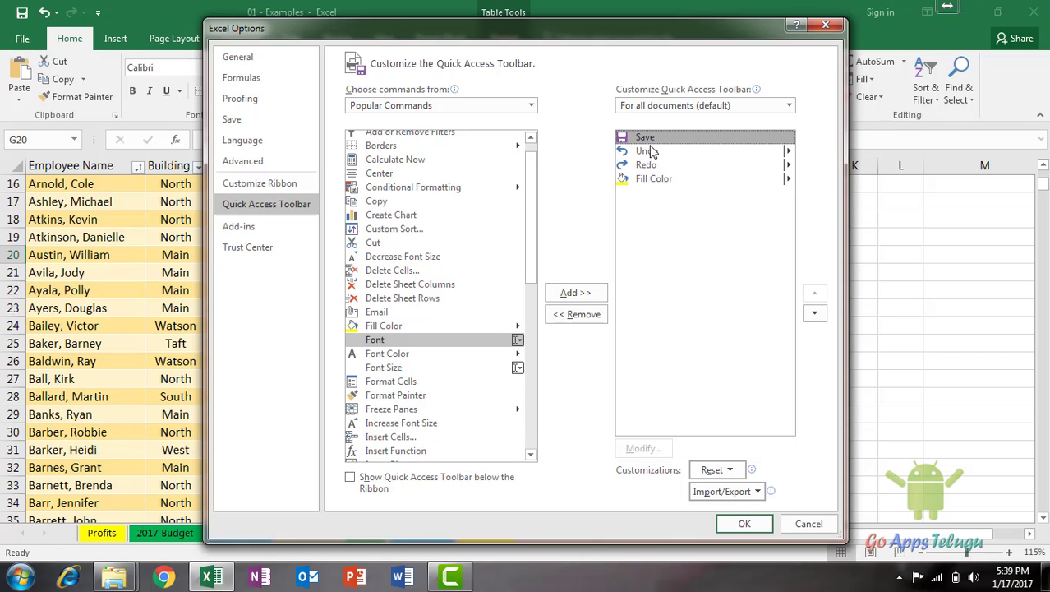
pyautogui.click(815, 314)
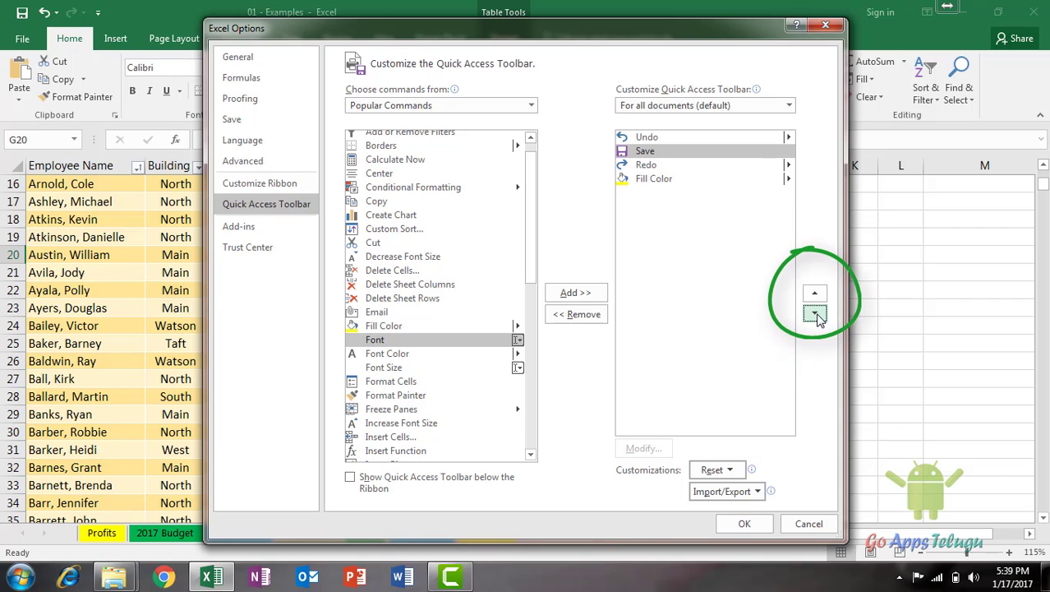
pyautogui.click(816, 314)
pyautogui.click(815, 314)
pyautogui.click(814, 293)
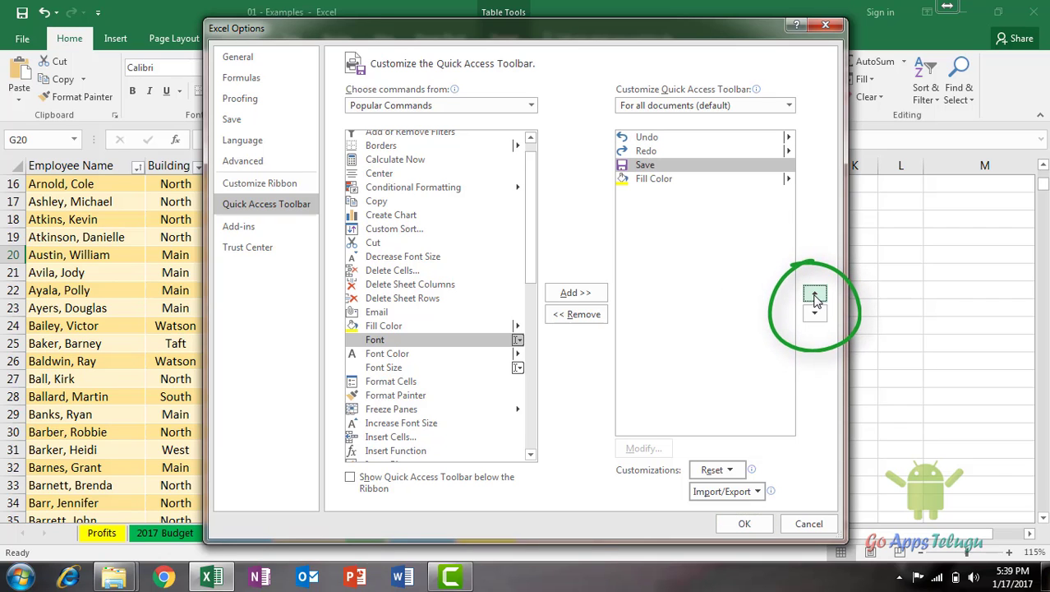
pyautogui.click(746, 522)
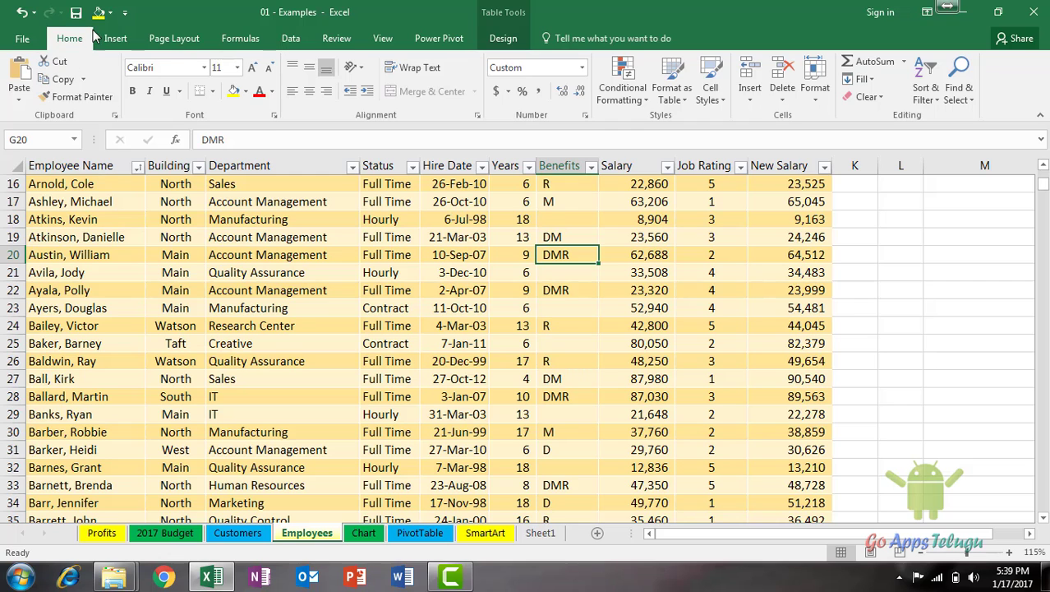
# - Reopen More Commands and move Save up to first place in the toolbar list
pyautogui.click(125, 13)
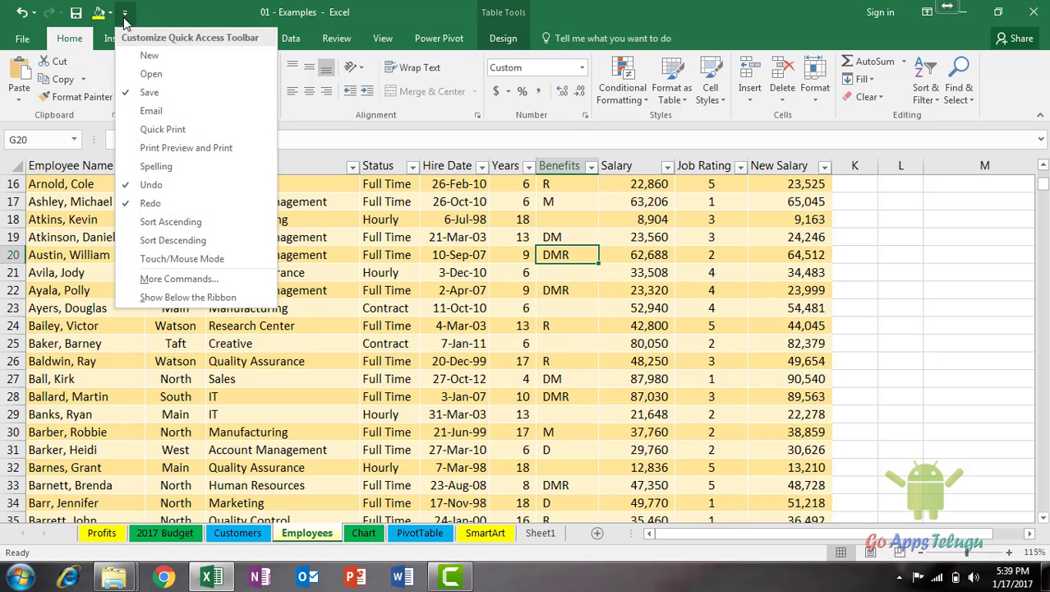
pyautogui.click(196, 283)
pyautogui.click(663, 165)
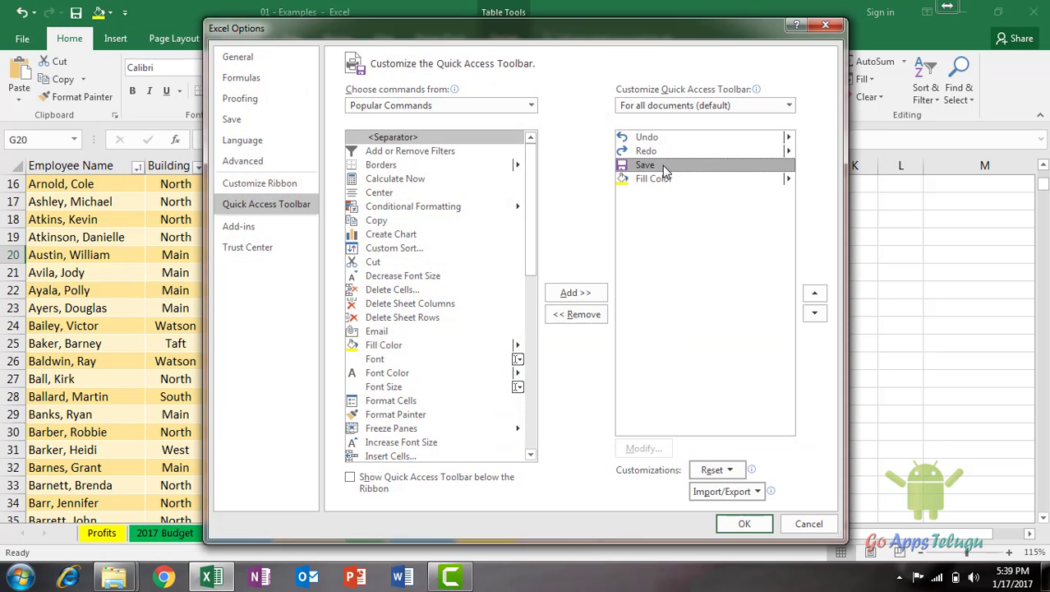
pyautogui.click(815, 294)
pyautogui.click(823, 295)
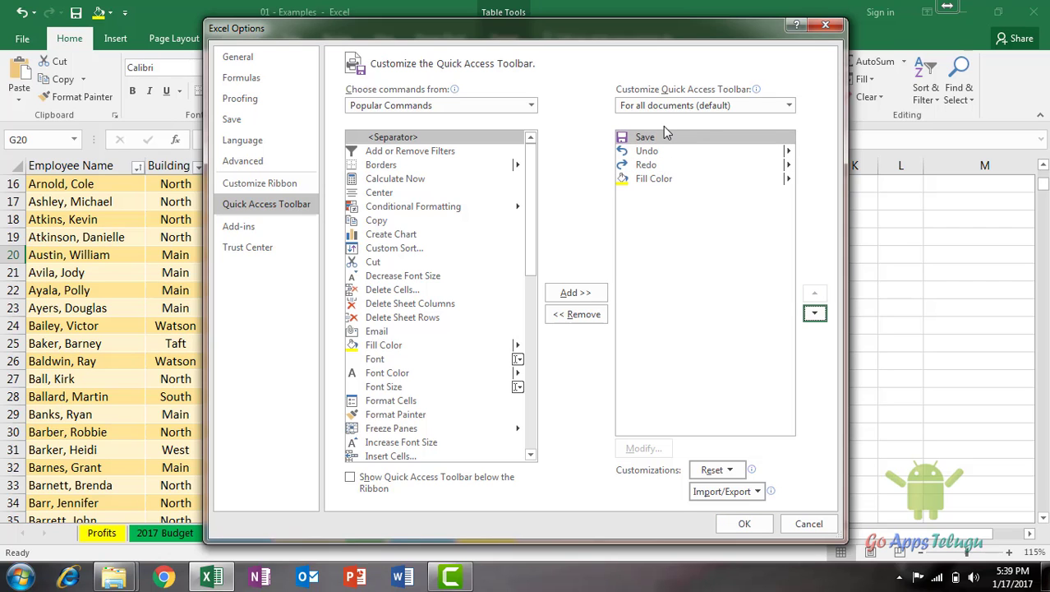
pyautogui.moveTo(532, 148)
pyautogui.mouseDown()
pyautogui.moveTo(534, 294)
pyautogui.moveTo(530, 111)
pyautogui.mouseUp()
# - Show Commands Not in the Ribbon and add Add a Chart to the toolbar list
pyautogui.click(530, 109)
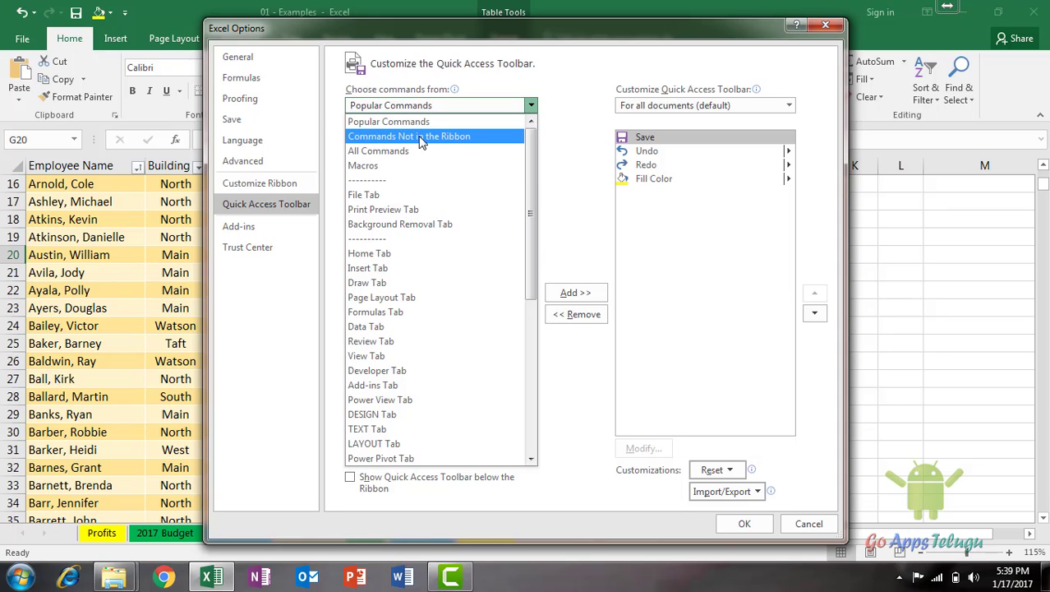
pyautogui.click(448, 137)
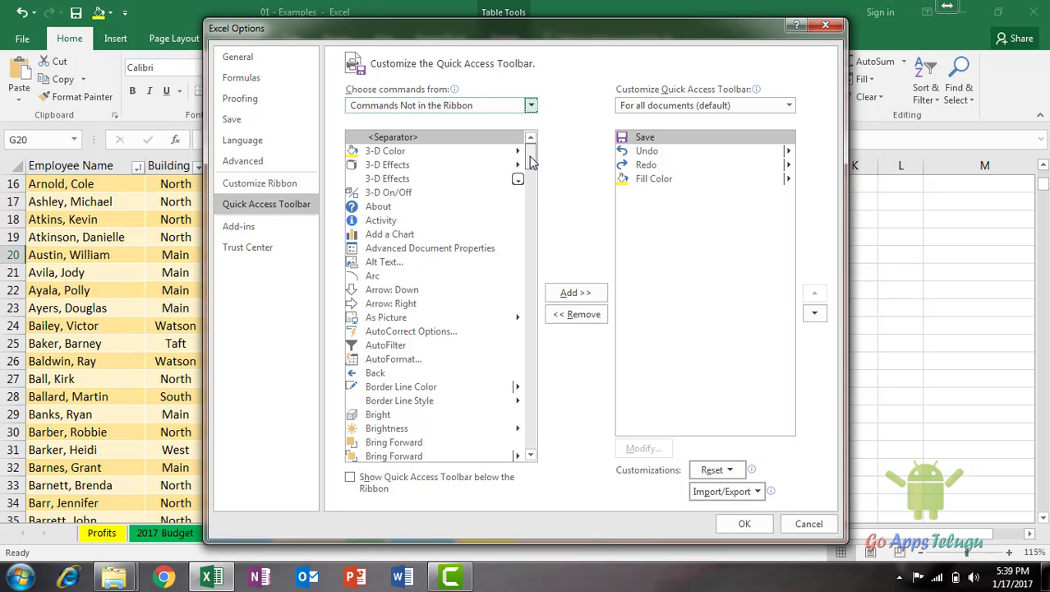
pyautogui.moveTo(530, 162); pyautogui.dragTo(529, 372)
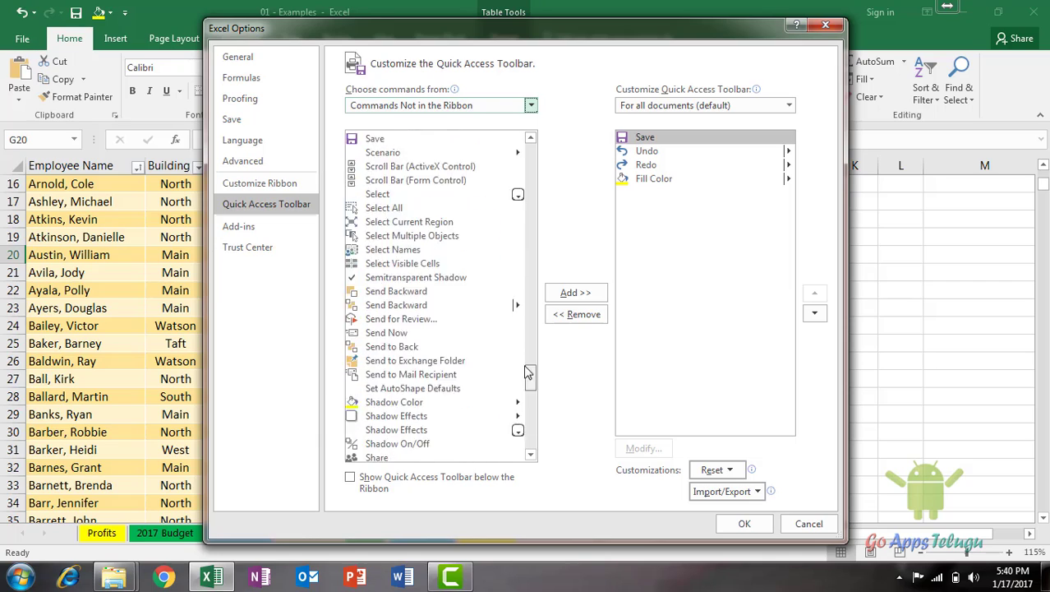
pyautogui.moveTo(529, 372); pyautogui.dragTo(530, 156)
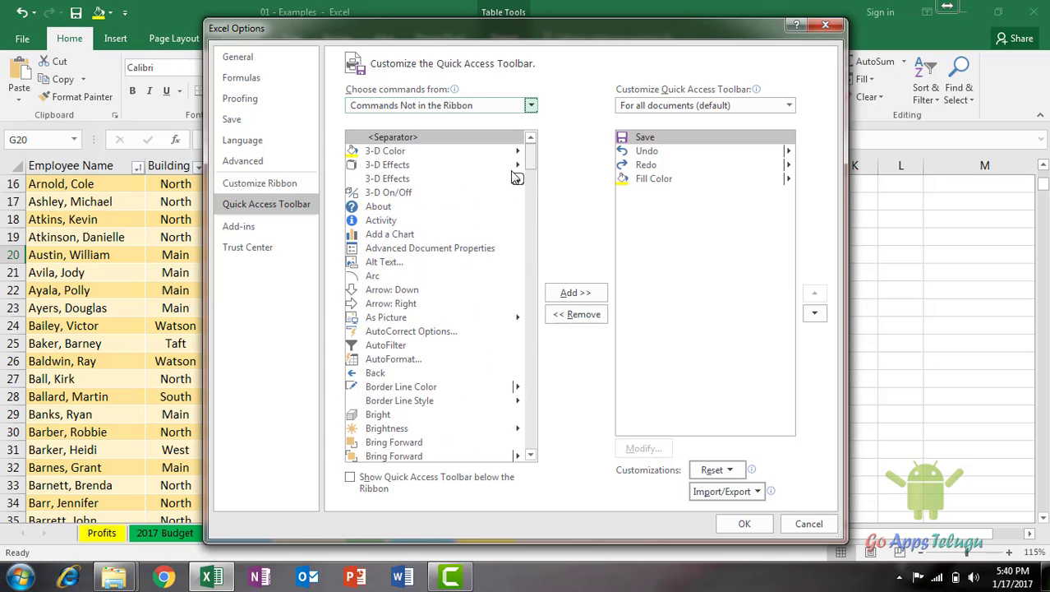
pyautogui.click(404, 235)
pyautogui.click(576, 294)
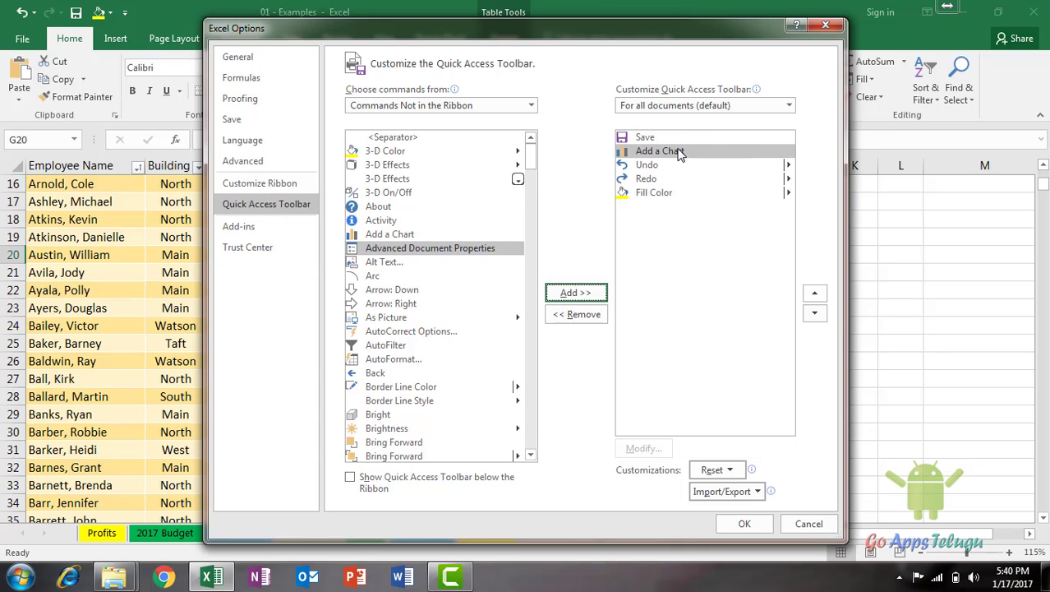
# - Remove Add a Chart and Fill Color from the toolbar list
pyautogui.click(678, 152)
pyautogui.click(576, 314)
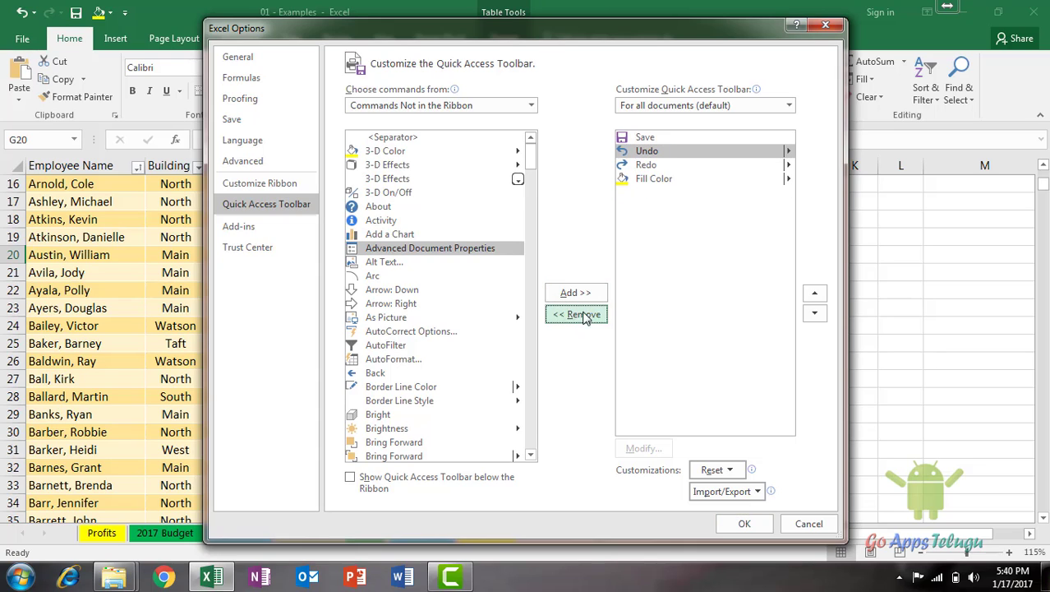
pyautogui.click(661, 179)
pyautogui.click(580, 315)
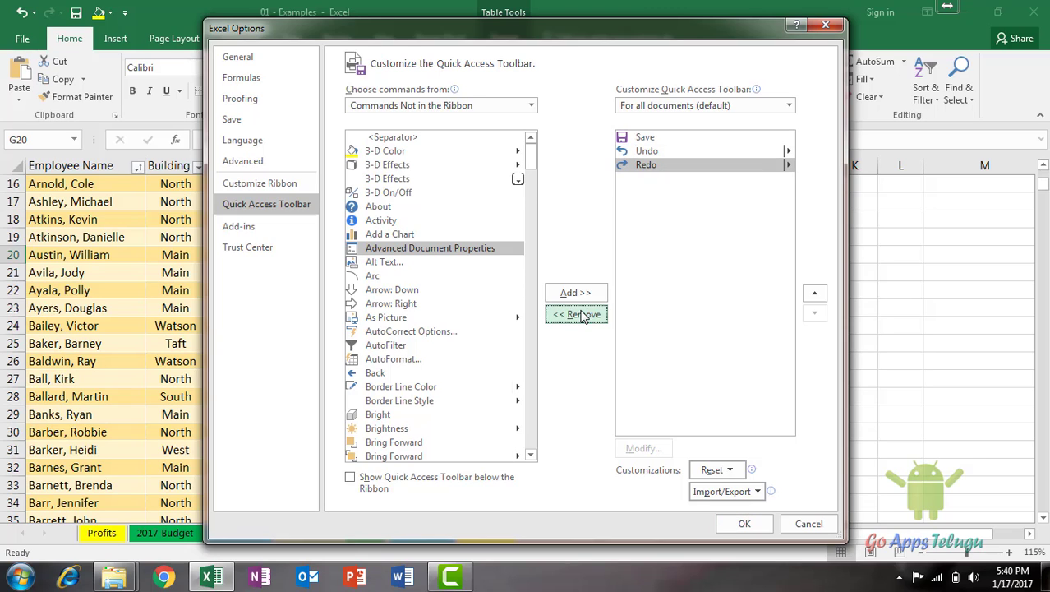
# - Add AutoCorrect Options, About and 3-D Effects to the toolbar list
pyautogui.click(433, 331)
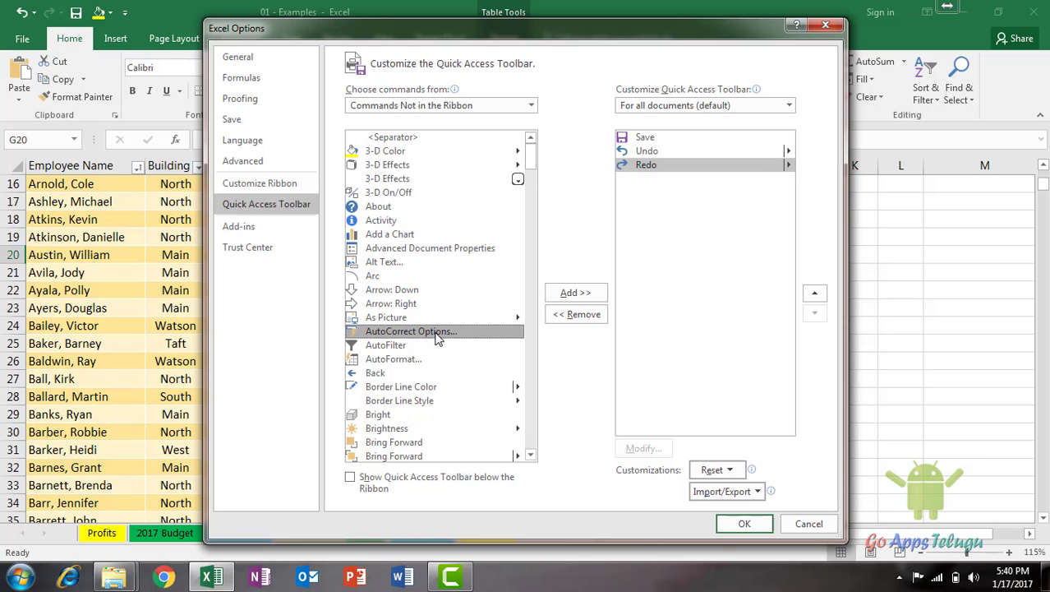
pyautogui.click(576, 292)
pyautogui.click(403, 207)
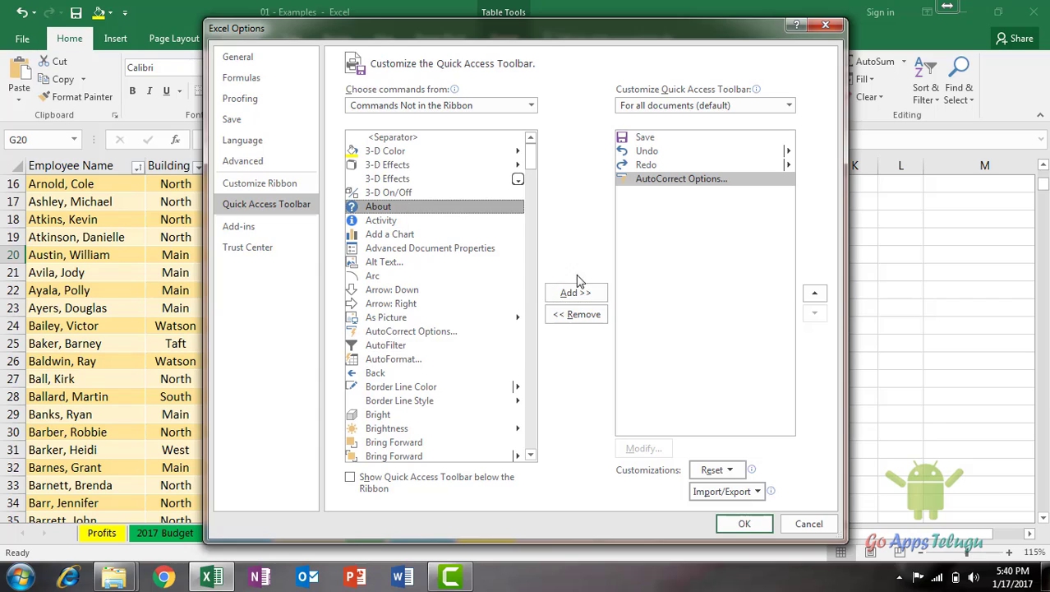
pyautogui.click(576, 292)
pyautogui.click(421, 167)
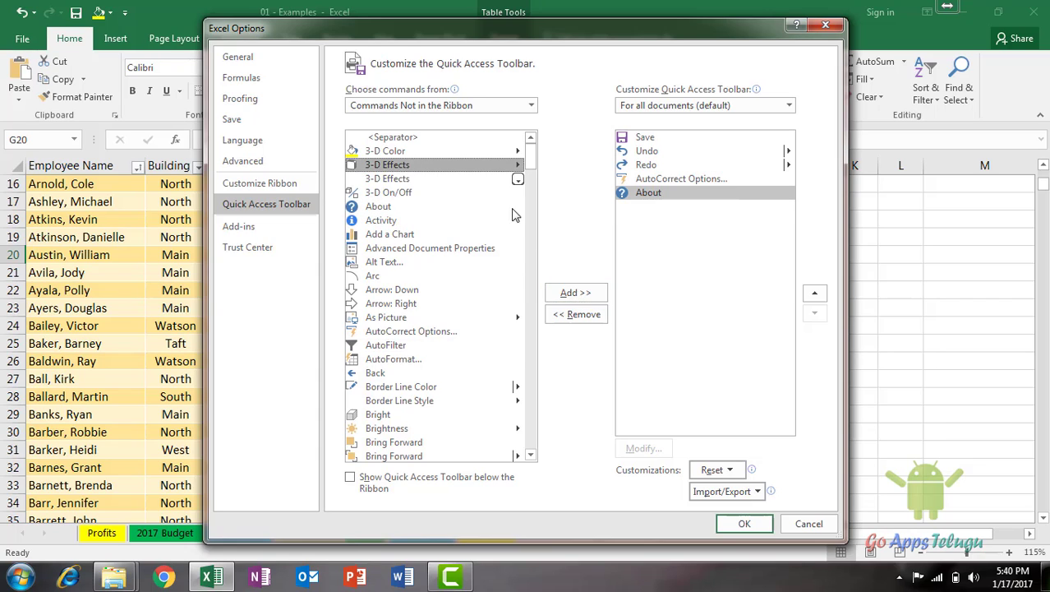
pyautogui.click(575, 293)
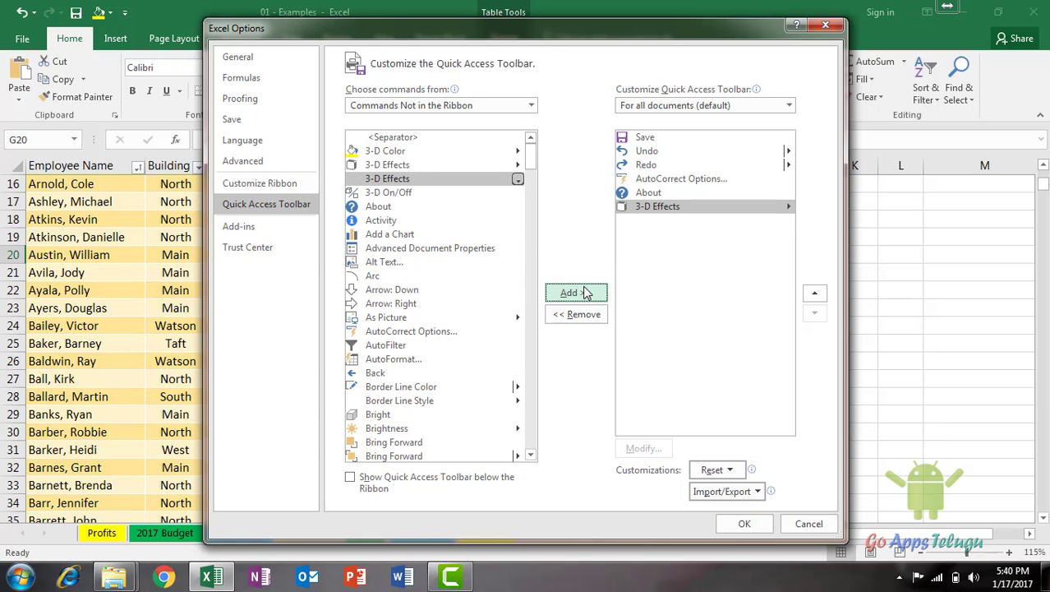
# - Confirm Excel Options with OK so the new commands show on the toolbar
pyautogui.click(752, 526)
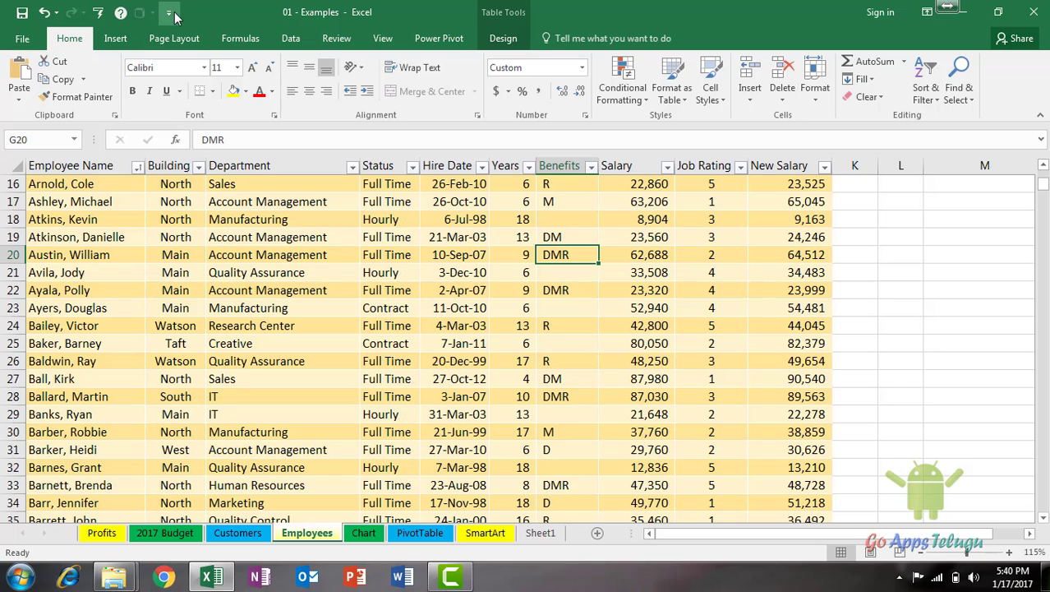
# - Reset only the Quick Access Toolbar in More Commands, confirm, and close Options
pyautogui.click(169, 14)
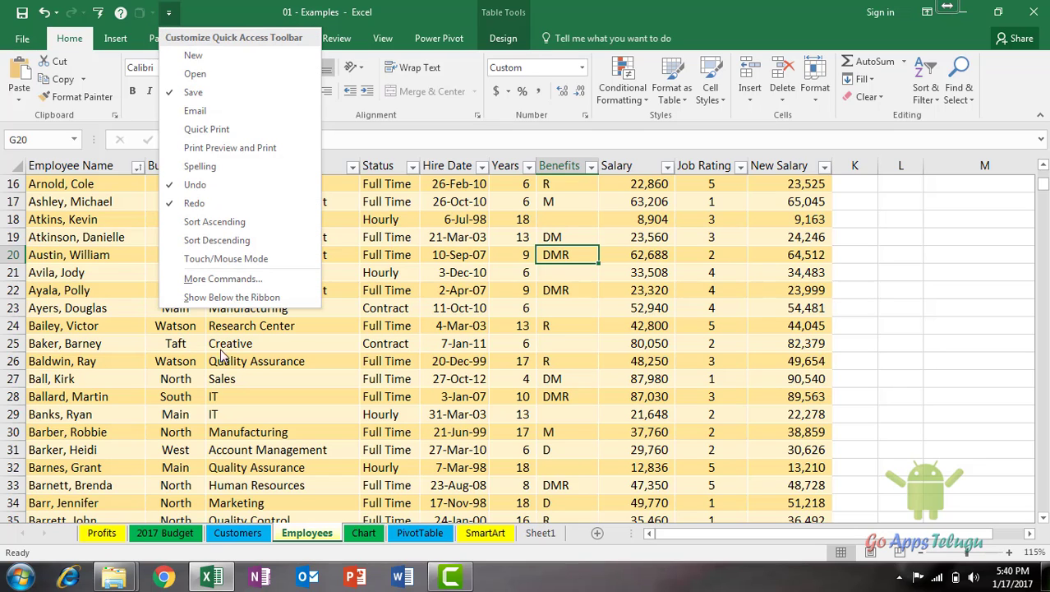
pyautogui.click(244, 282)
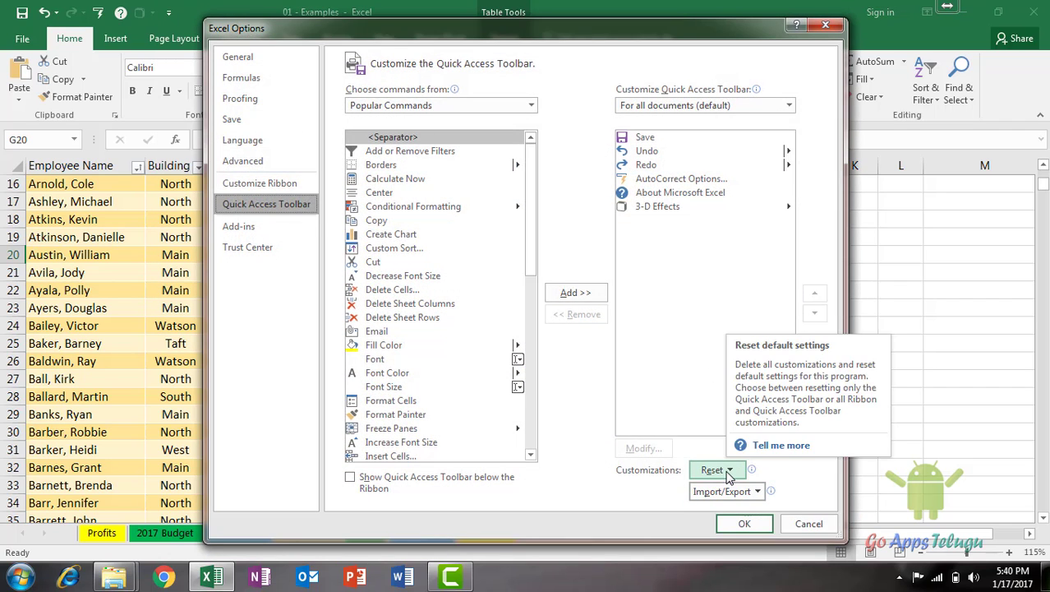
pyautogui.click(727, 478)
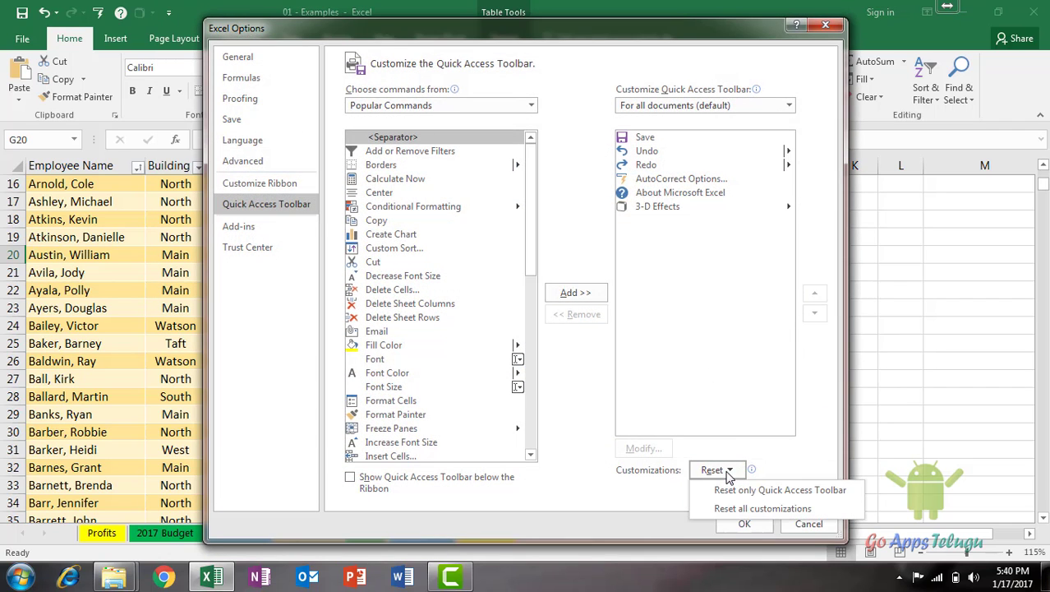
pyautogui.click(837, 492)
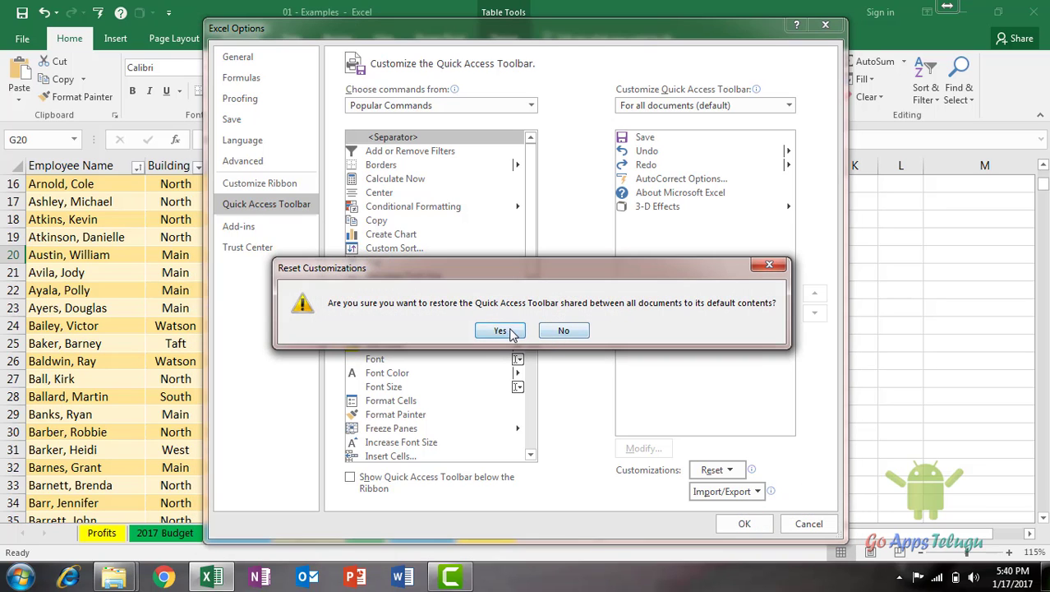
pyautogui.click(500, 331)
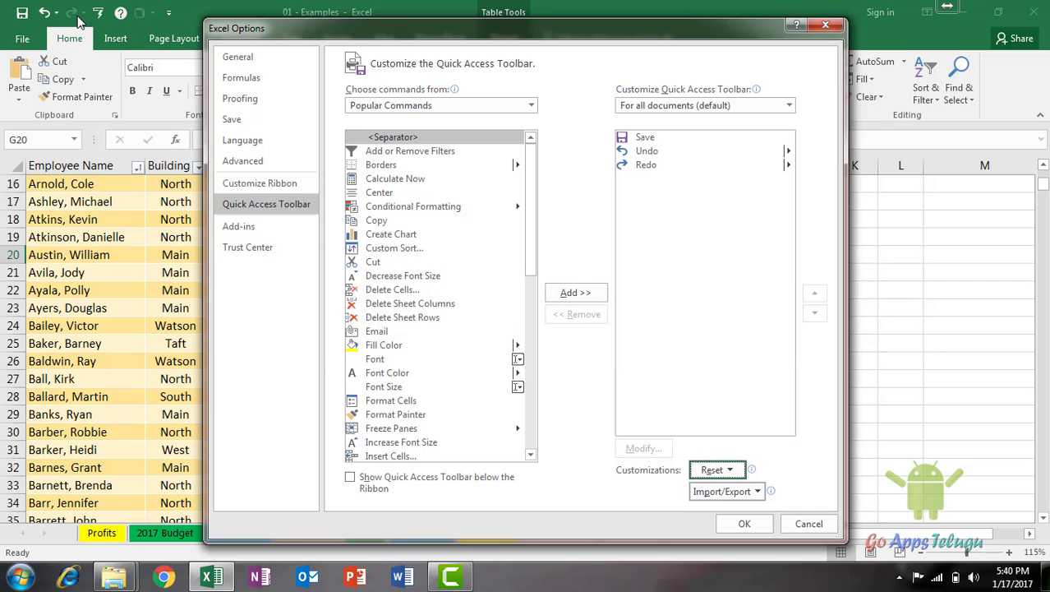
pyautogui.click(721, 517)
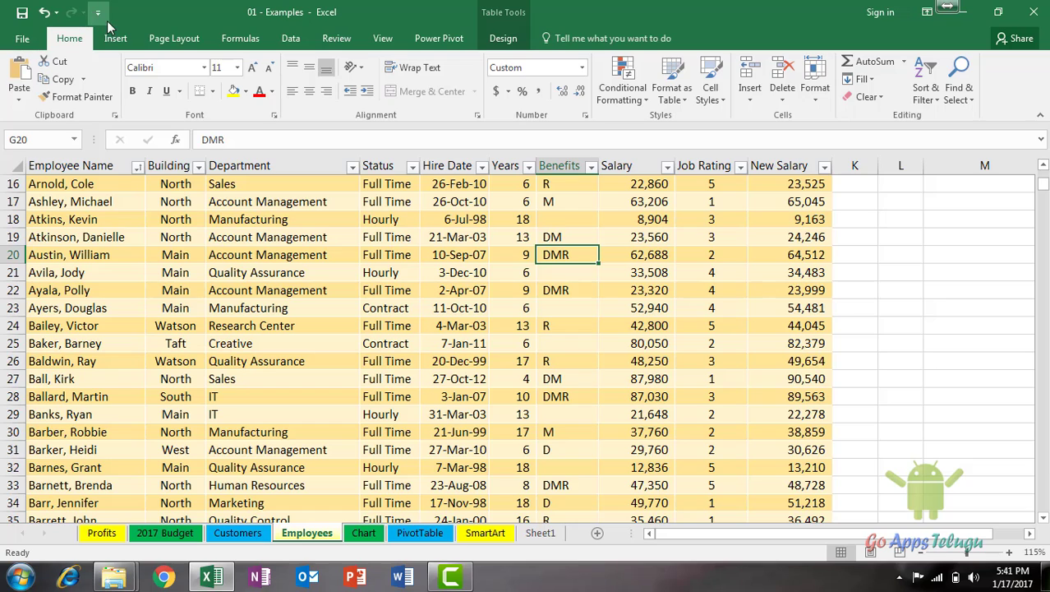
# - Show the Quick Access Toolbar with its Save, Undo and Redo below the ribbon, then select cell A32
pyautogui.click(98, 14)
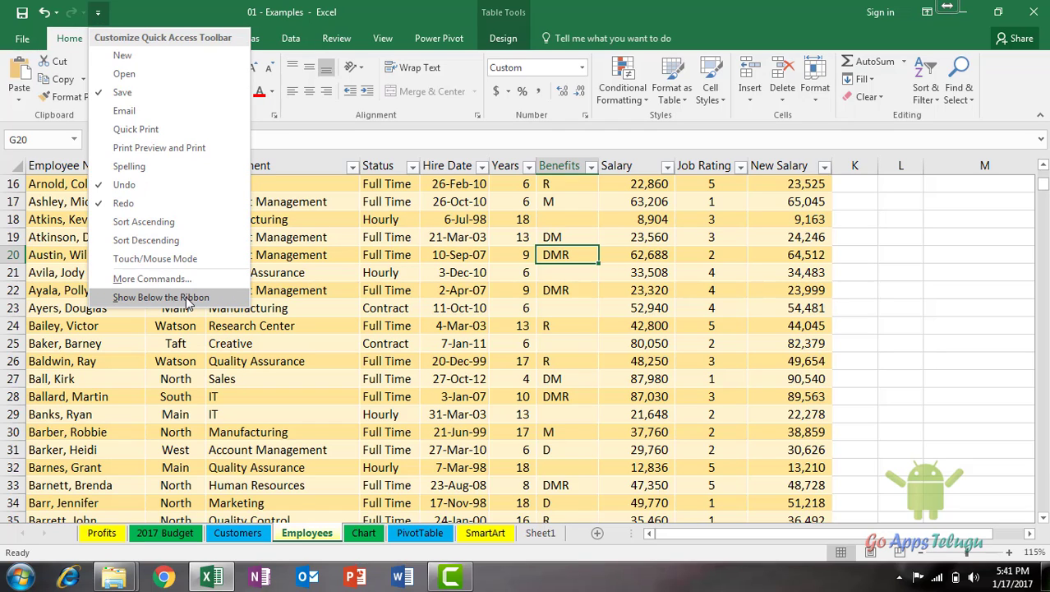
pyautogui.click(187, 300)
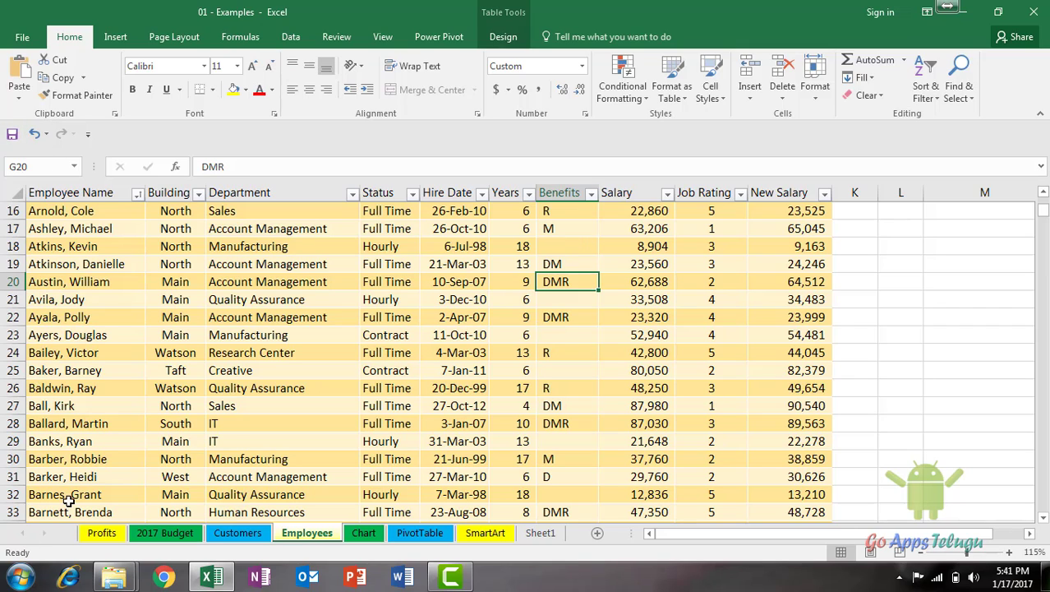
pyautogui.click(69, 498)
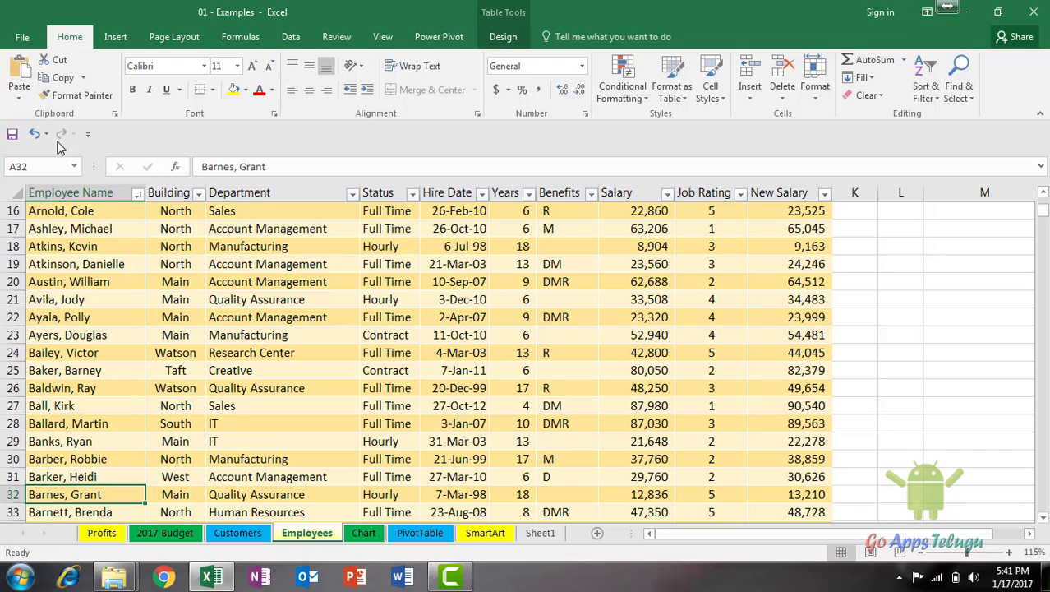
# - Return the Save, Undo and Redo Quick Access Toolbar to its position above the ribbon
pyautogui.click(88, 133)
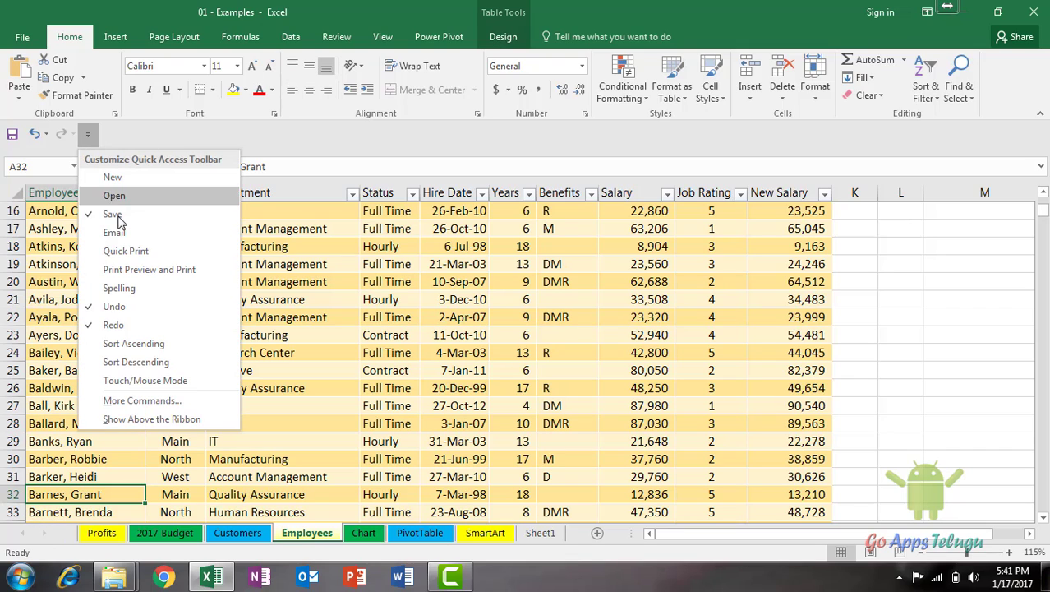
pyautogui.click(152, 420)
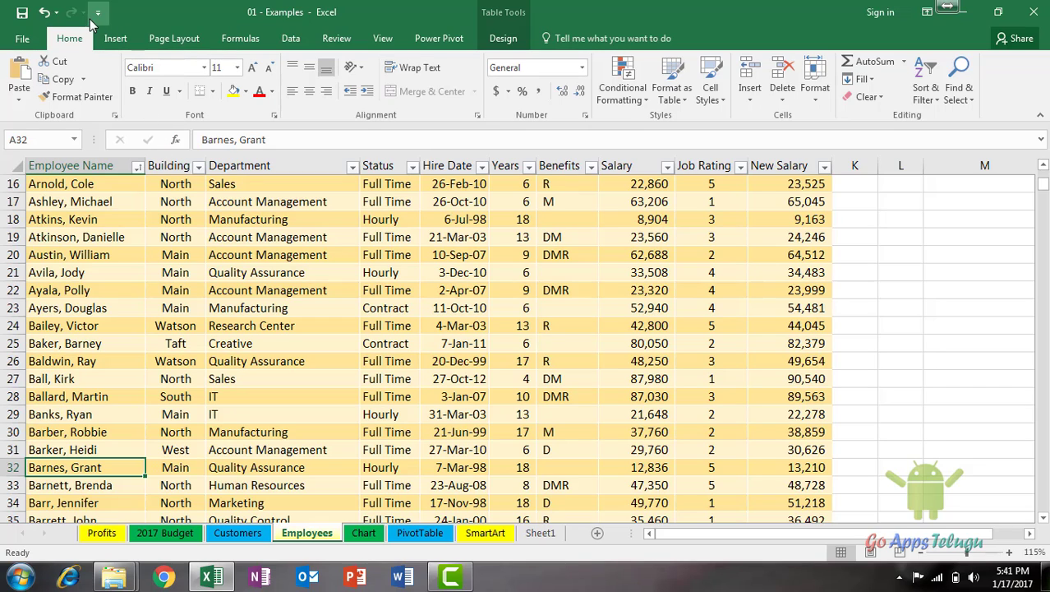
pyautogui.click(49, 503)
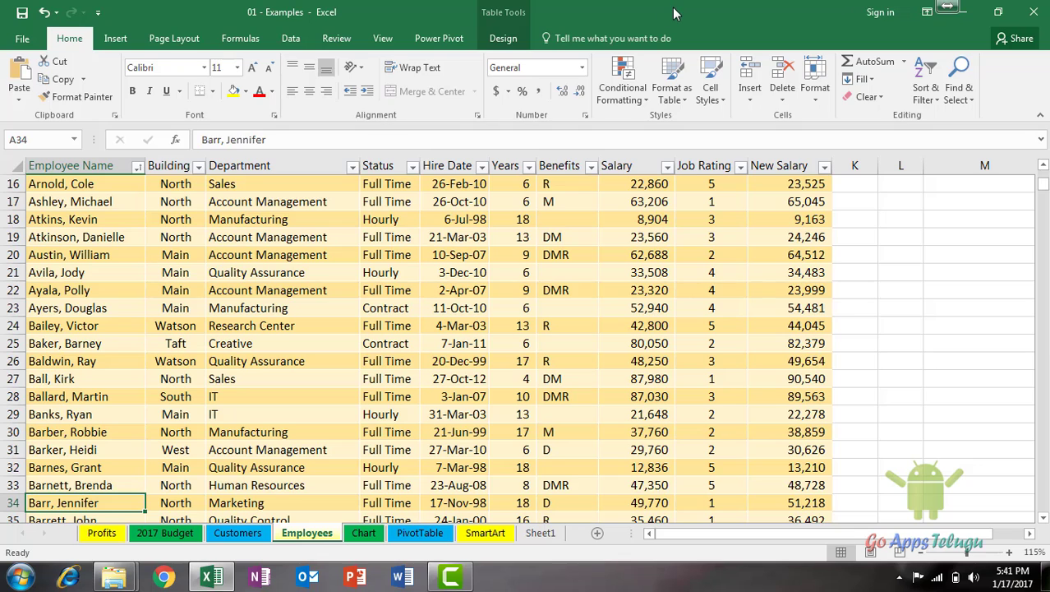